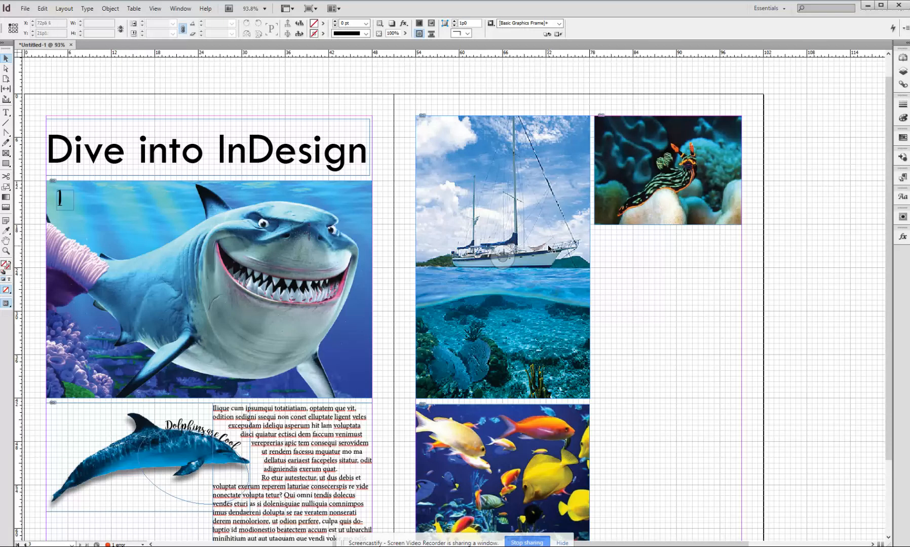
pyautogui.click(208, 289)
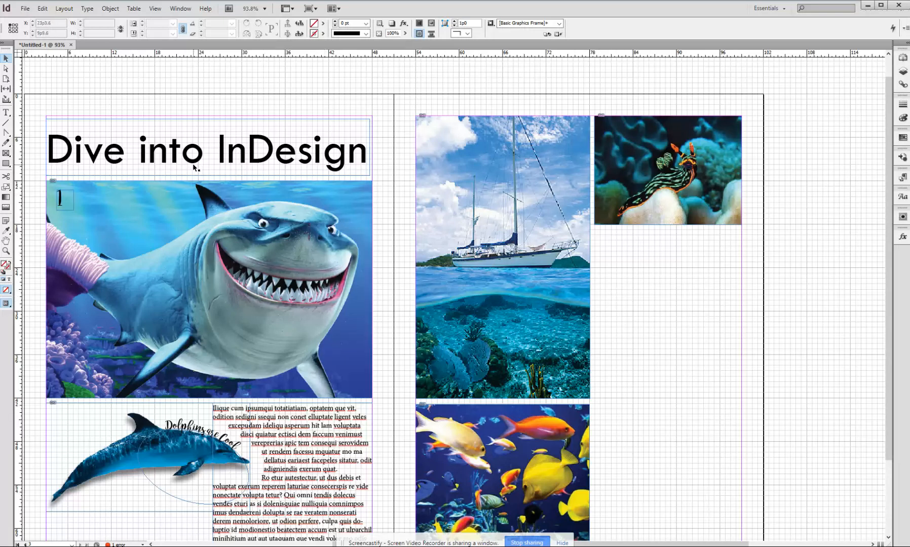
pyautogui.scroll(-3, 228, 261)
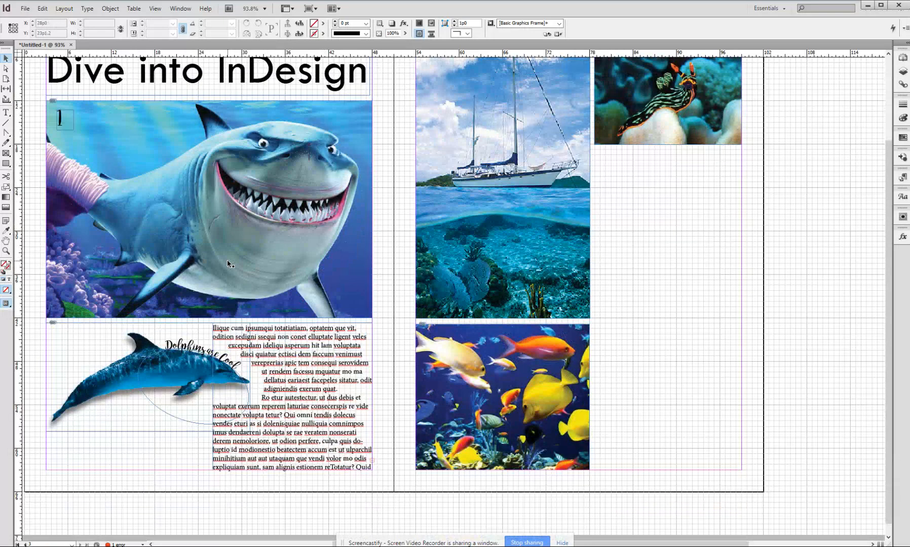
pyautogui.scroll(3, 227, 261)
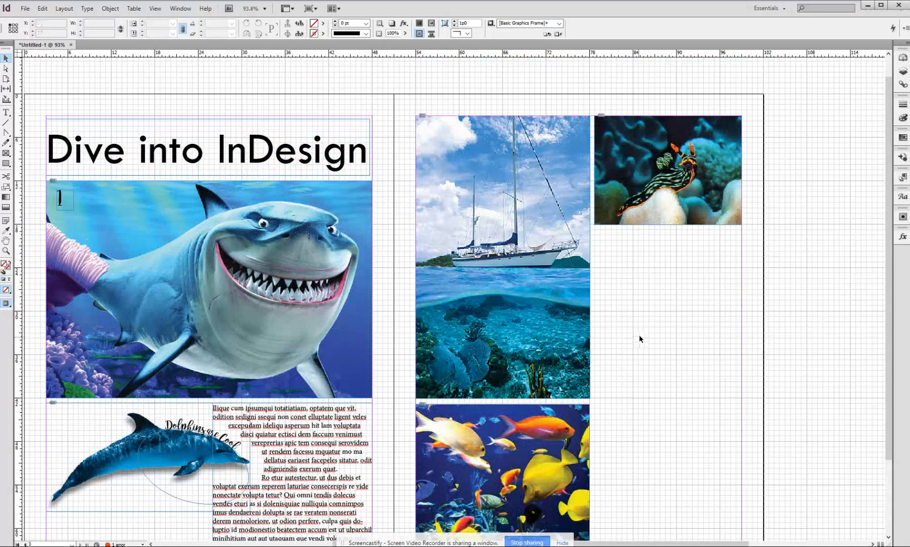
# Shrink the sea slug picture proportionally to about 16p5 by 12p3 and shift it toward the page's outer margin.
pyautogui.click(737, 122)
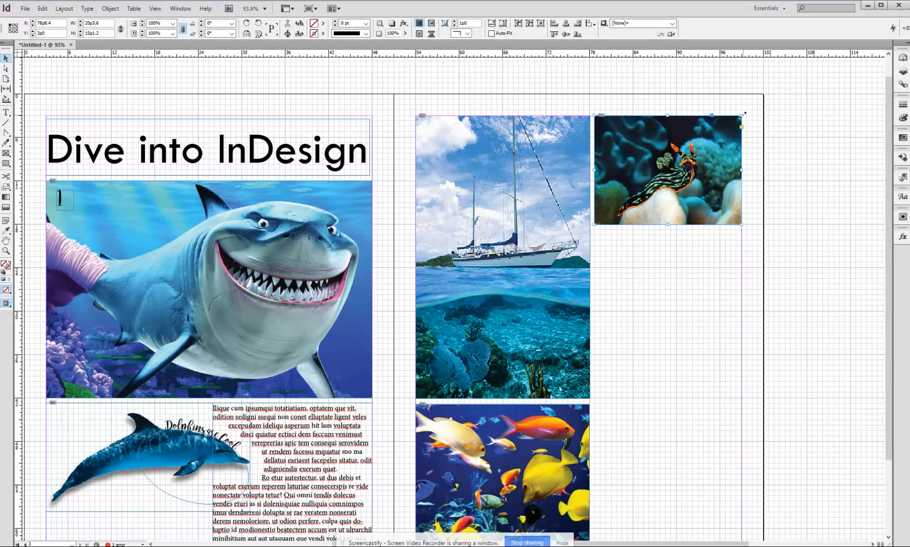
pyautogui.moveTo(743, 114); pyautogui.dragTo(713, 136)
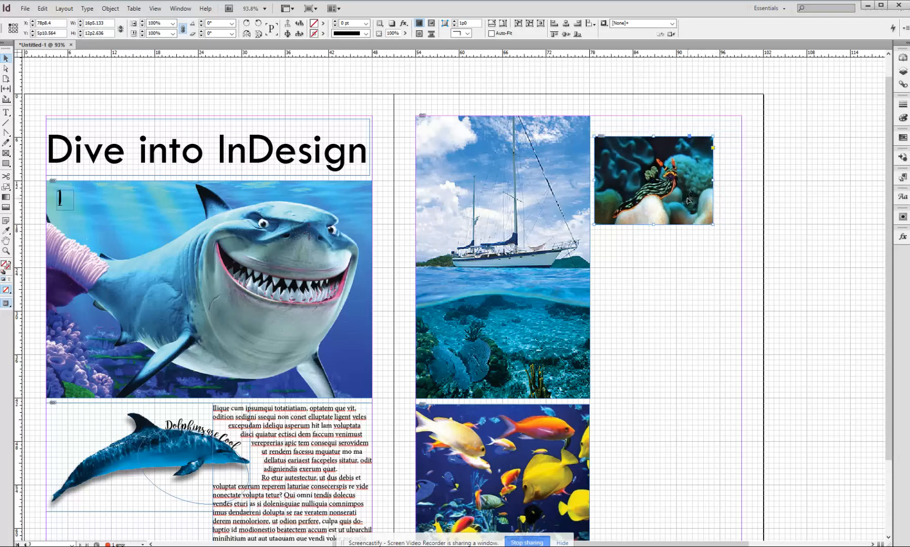
pyautogui.moveTo(691, 202); pyautogui.dragTo(712, 201)
pyautogui.click(789, 192)
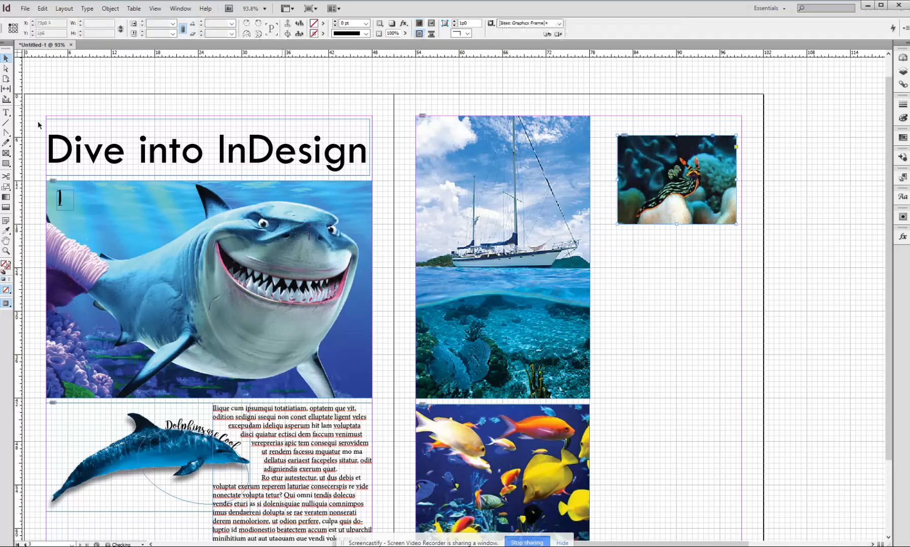
# Draw a rectangle about 20p4 by 39p1 over the sea slug picture, filling the column beside the boat photo.
pyautogui.click(7, 165)
pyautogui.click(47, 163)
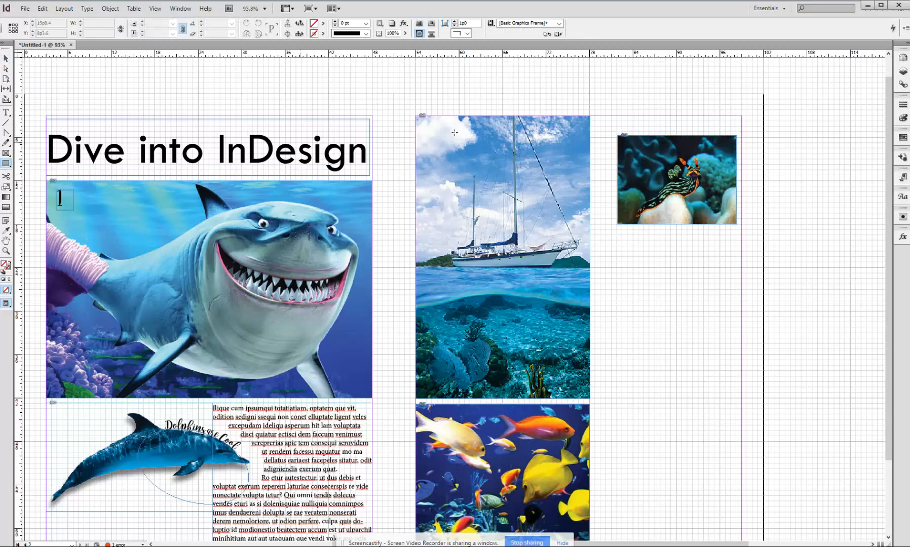
pyautogui.moveTo(596, 117); pyautogui.dragTo(742, 401)
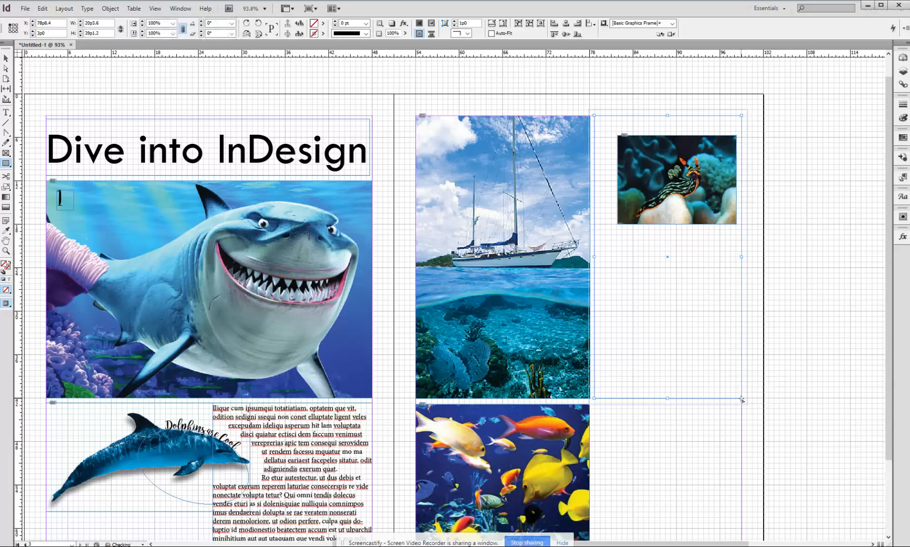
# Fill the new rectangle with [Black] at a 10% tint.
pyautogui.click(325, 23)
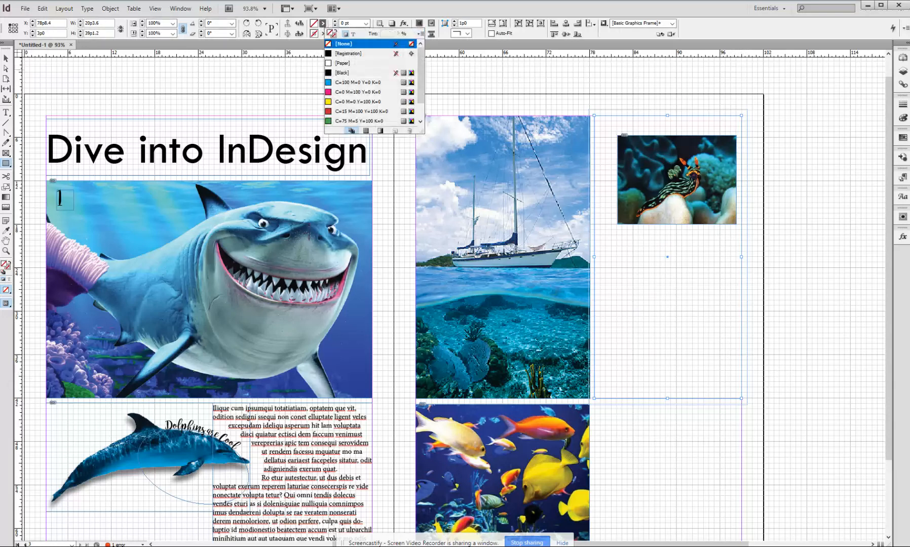
pyautogui.click(343, 73)
pyautogui.write('1')
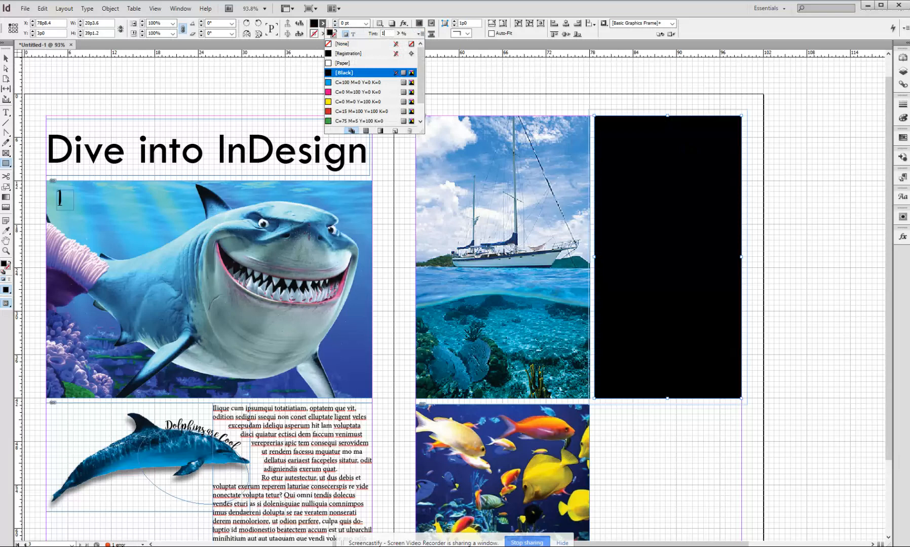
pyautogui.write('p0')
pyautogui.press('Return')
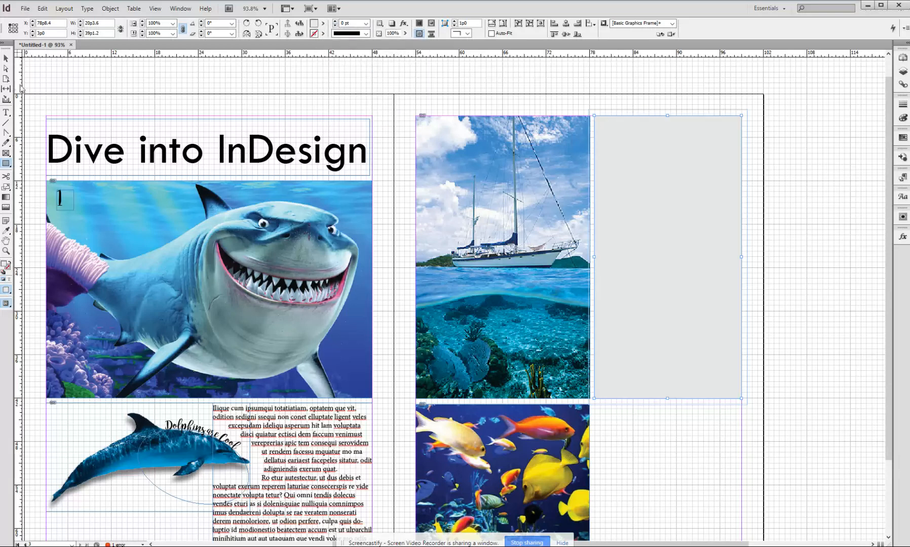
# Send the gray rectangle to the back, behind the sea slug picture.
pyautogui.click(6, 59)
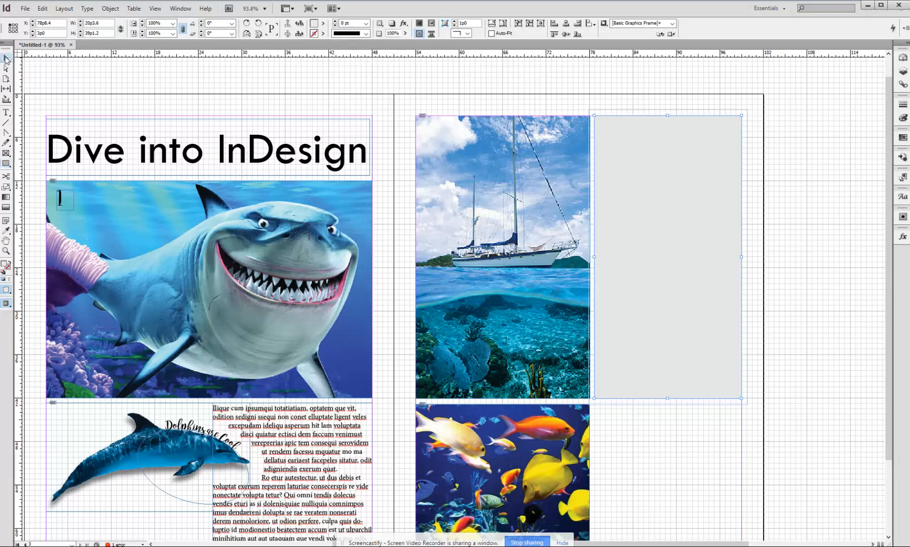
pyautogui.click(110, 8)
pyautogui.moveTo(167, 41)
pyautogui.click(264, 72)
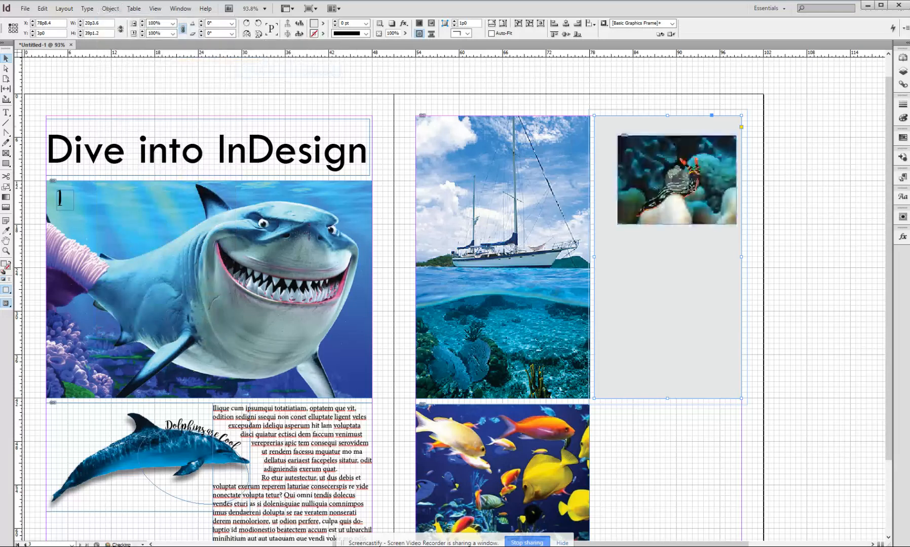
# Move the sea slug picture to about X 80p10, Y 4p10, centring it across the upper part of the gray box.
pyautogui.click(668, 169)
pyautogui.click(784, 137)
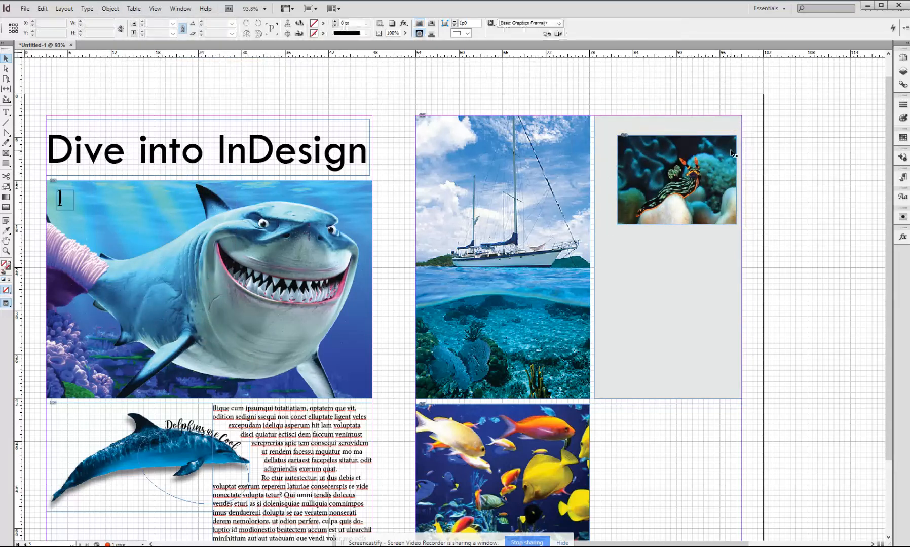
pyautogui.moveTo(723, 158); pyautogui.dragTo(714, 151)
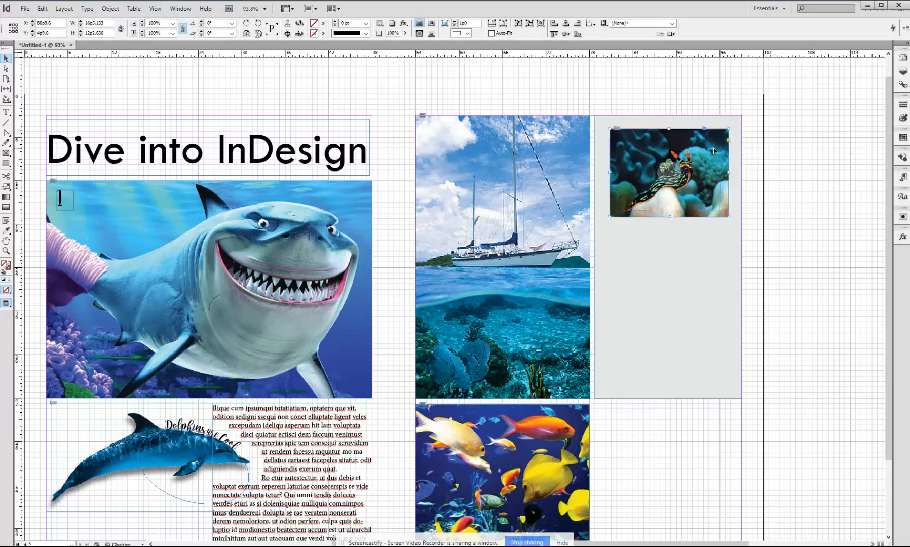
pyautogui.click(786, 139)
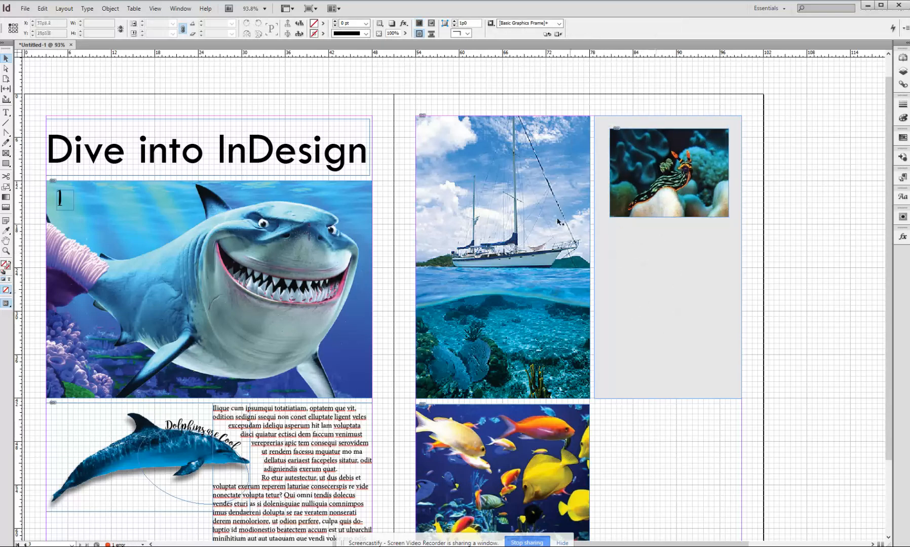
# Draw a circle about 10p6 in diameter in the lower part of the gray box with the Ellipse tool.
pyautogui.click(10, 167)
pyautogui.click(10, 169)
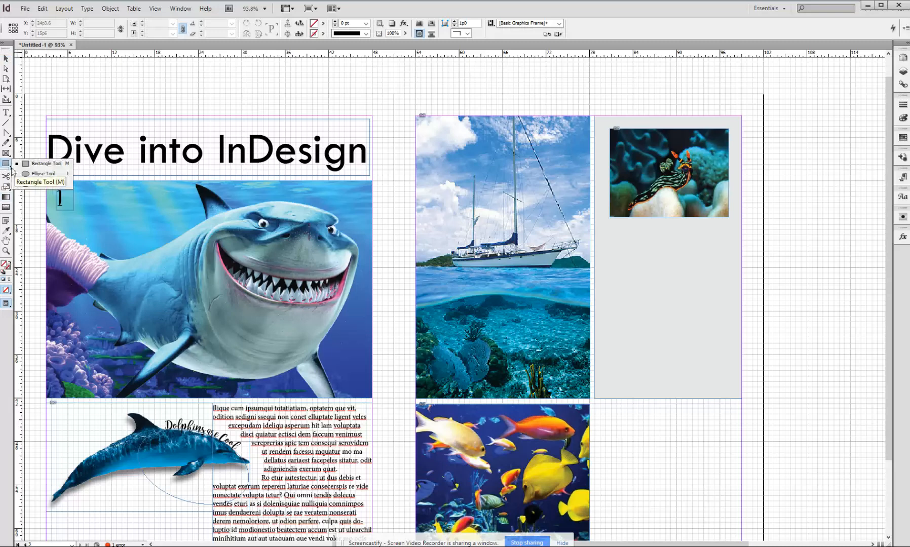
pyautogui.click(43, 173)
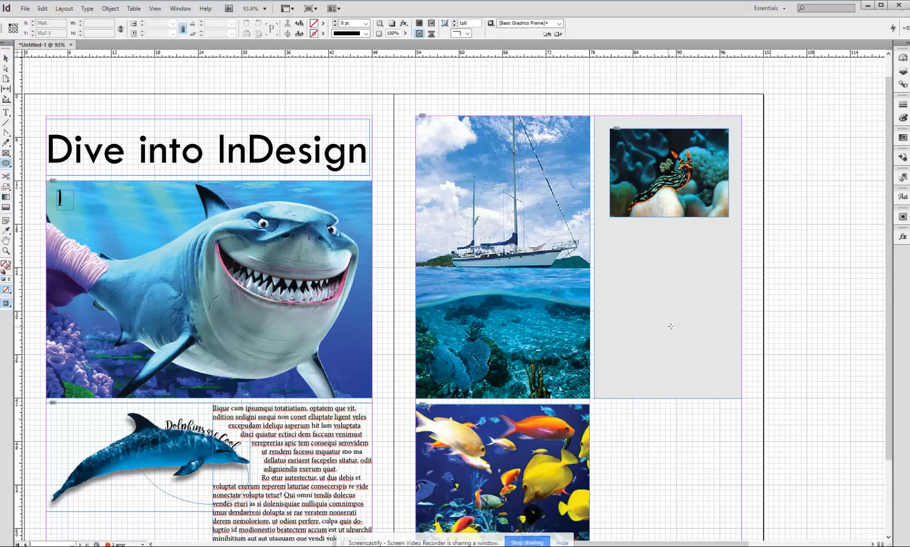
pyautogui.moveTo(630, 312); pyautogui.dragTo(705, 388)
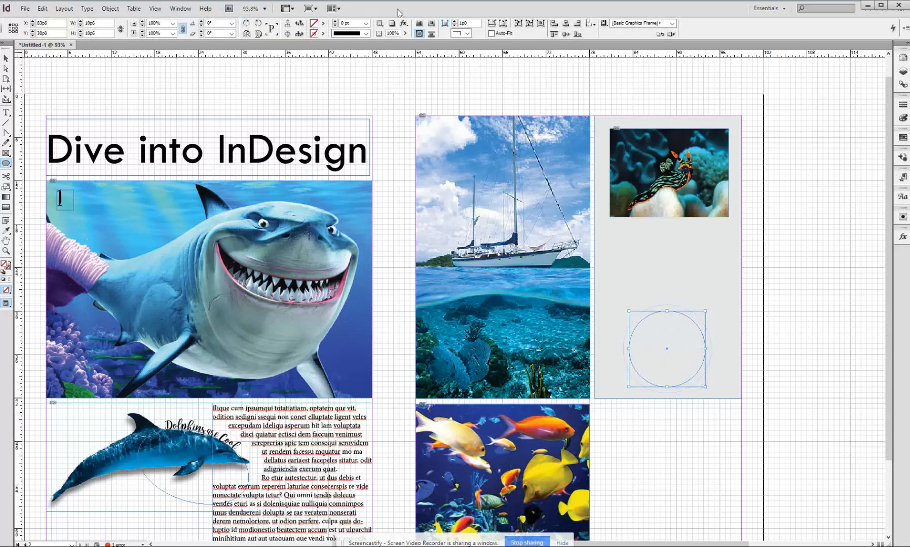
# Give the circle a green C=75 M=5 Y=100 K=0 stroke.
pyautogui.click(323, 34)
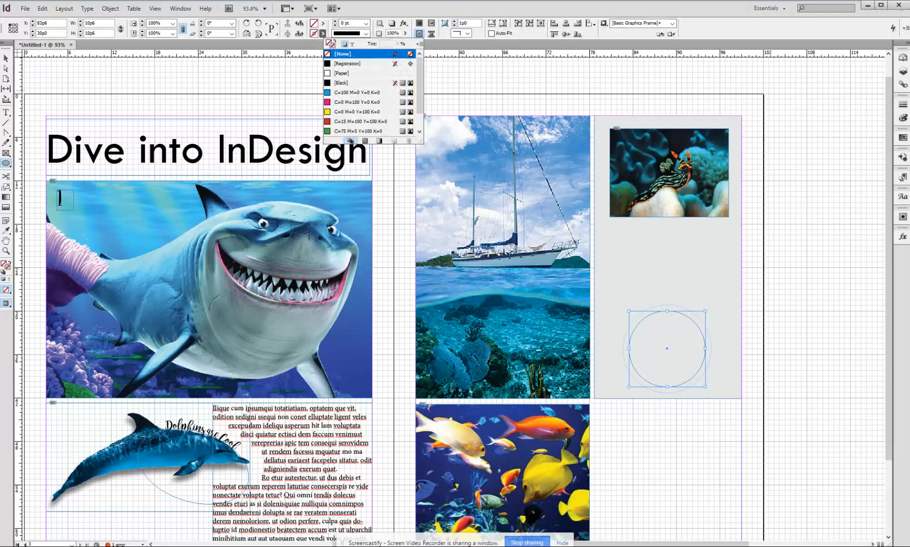
pyautogui.click(359, 131)
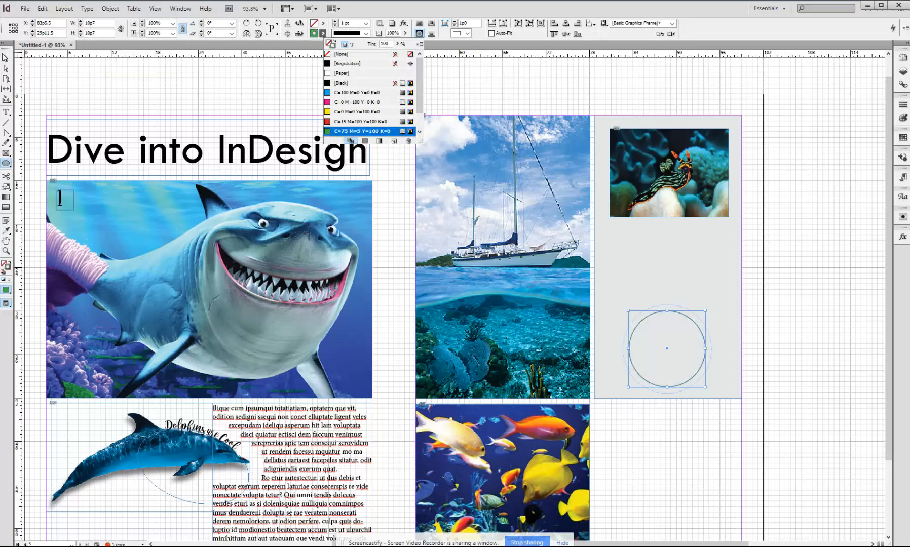
pyautogui.click(4, 56)
pyautogui.click(901, 218)
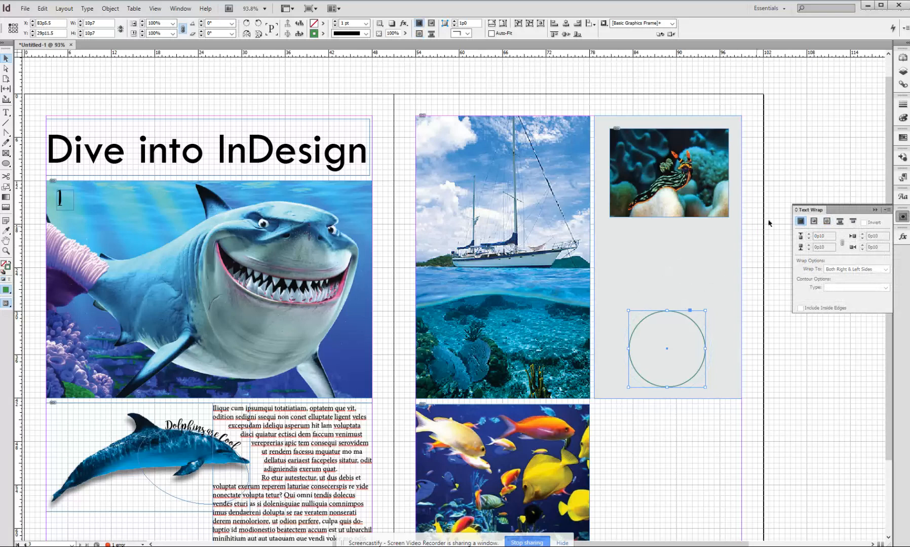
pyautogui.click(6, 113)
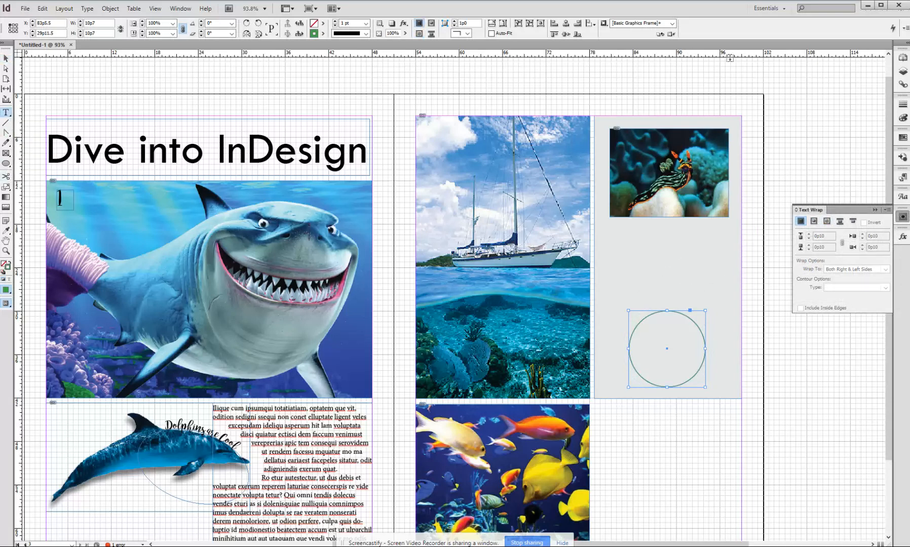
pyautogui.moveTo(613, 231); pyautogui.dragTo(726, 283)
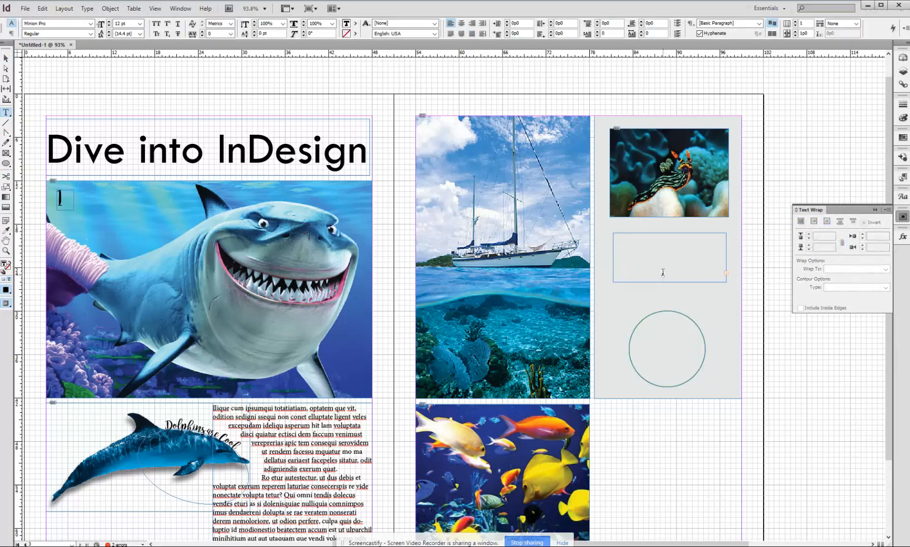
pyautogui.click(875, 209)
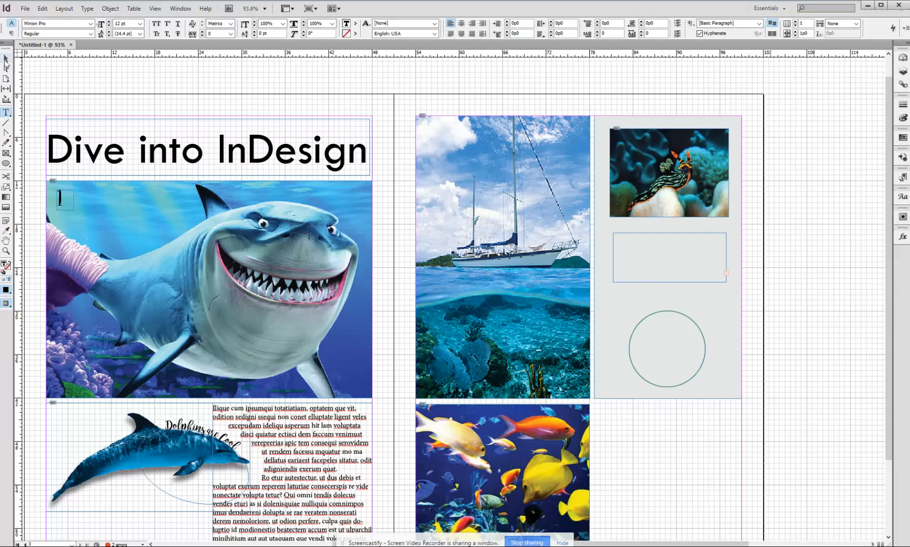
pyautogui.click(6, 58)
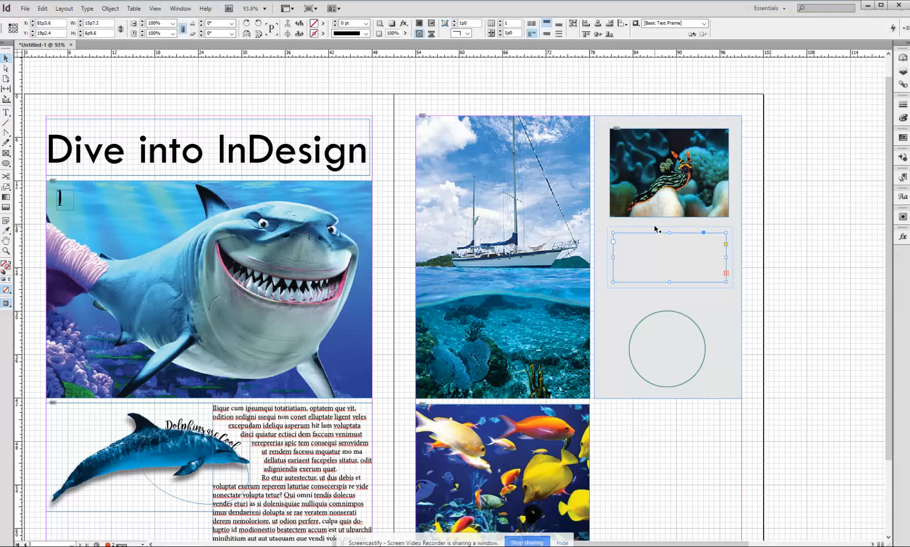
pyautogui.press('Delete')
# Turn off text wrap on the gray rectangle.
pyautogui.click(673, 200)
pyautogui.click(692, 251)
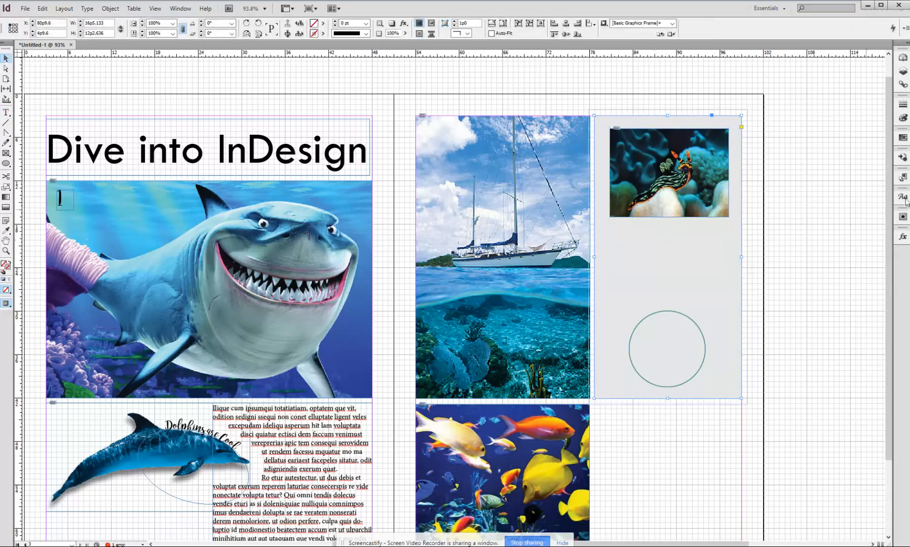
pyautogui.click(907, 216)
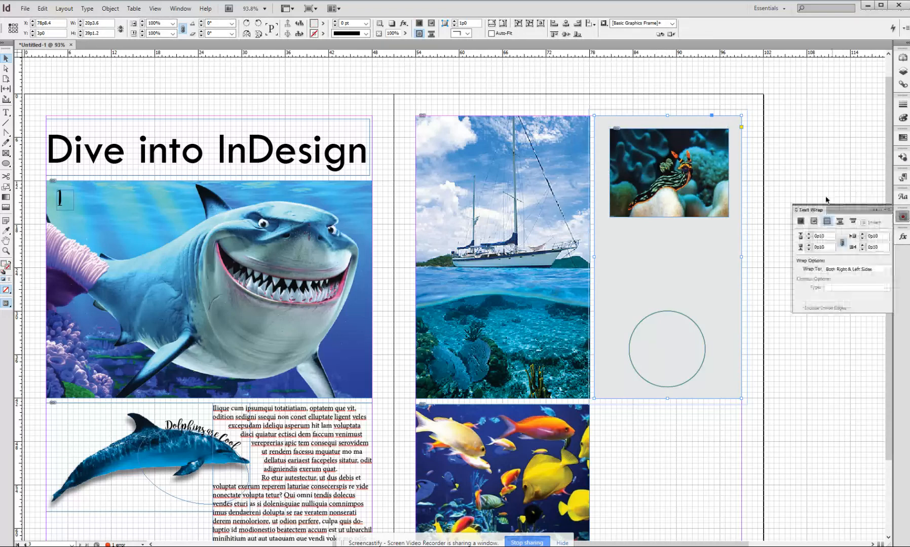
pyautogui.click(222, 63)
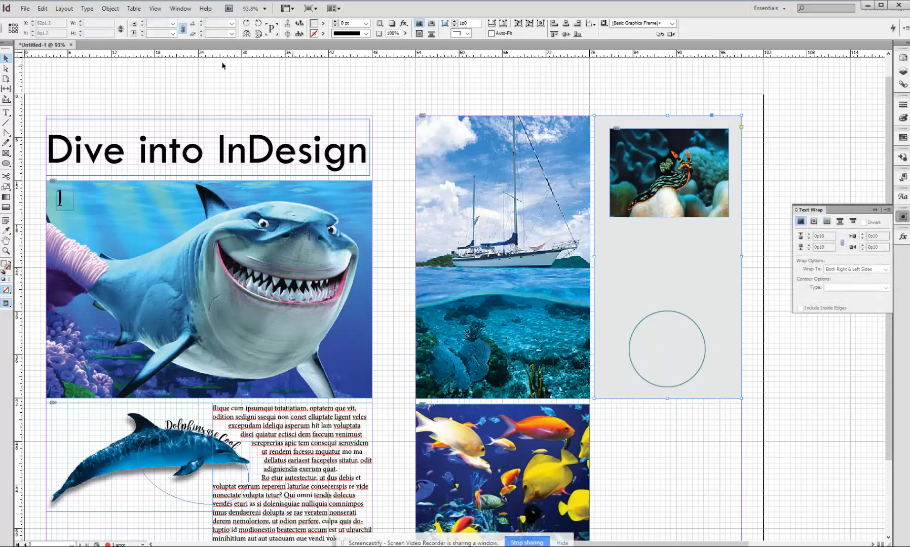
# Add a text frame below the sea slug picture, matching its width, containing "Sea Slug Fun Facts:".
pyautogui.click(6, 112)
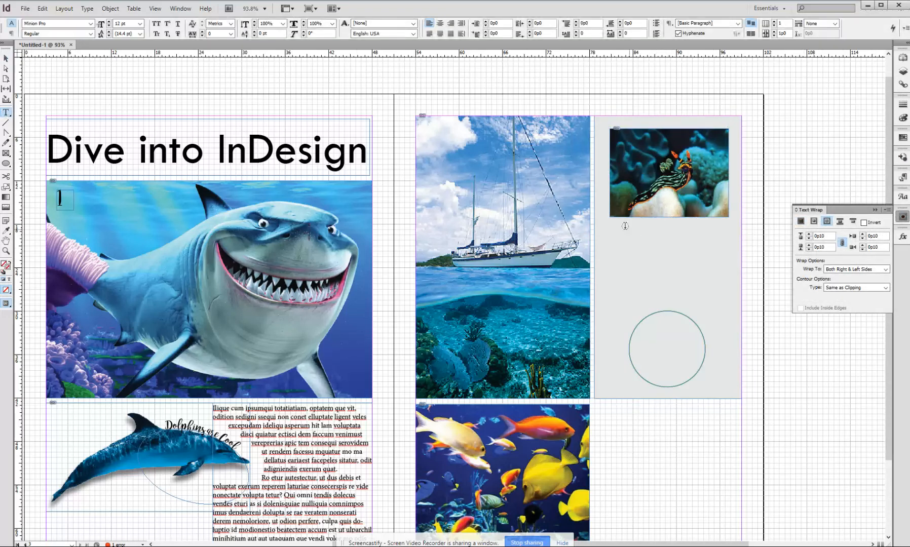
pyautogui.moveTo(609, 224); pyautogui.dragTo(729, 269)
pyautogui.write('Sea')
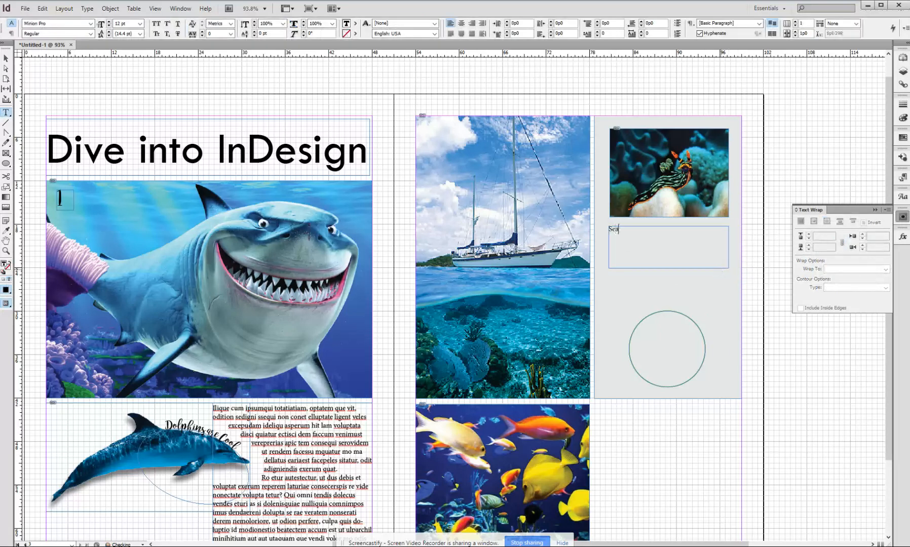
pyautogui.write(' Slug Fun Facts:')
# Format the "Sea Slug Fun Facts:" heading in the bromello font at 25 pt.
pyautogui.moveTo(711, 241); pyautogui.dragTo(593, 225)
pyautogui.click(91, 23)
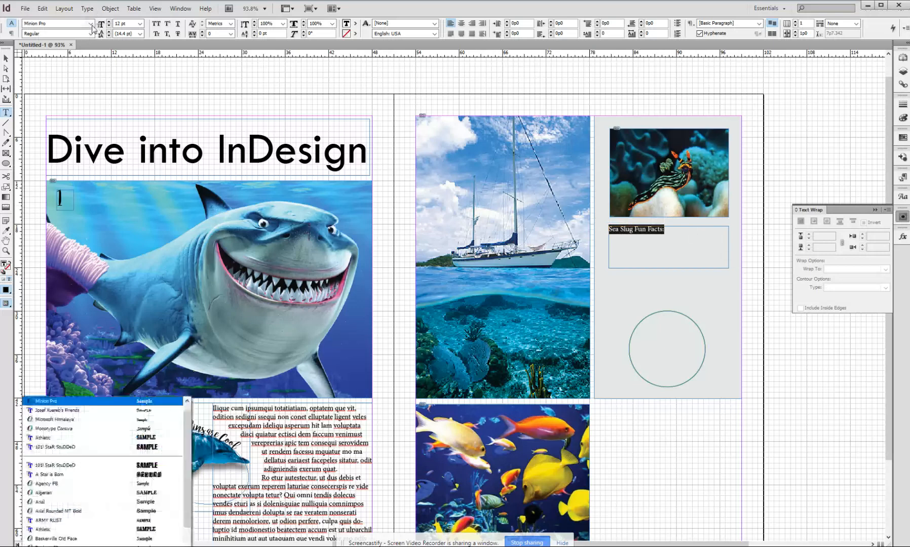
pyautogui.scroll(1, 104, 162)
pyautogui.click(104, 2)
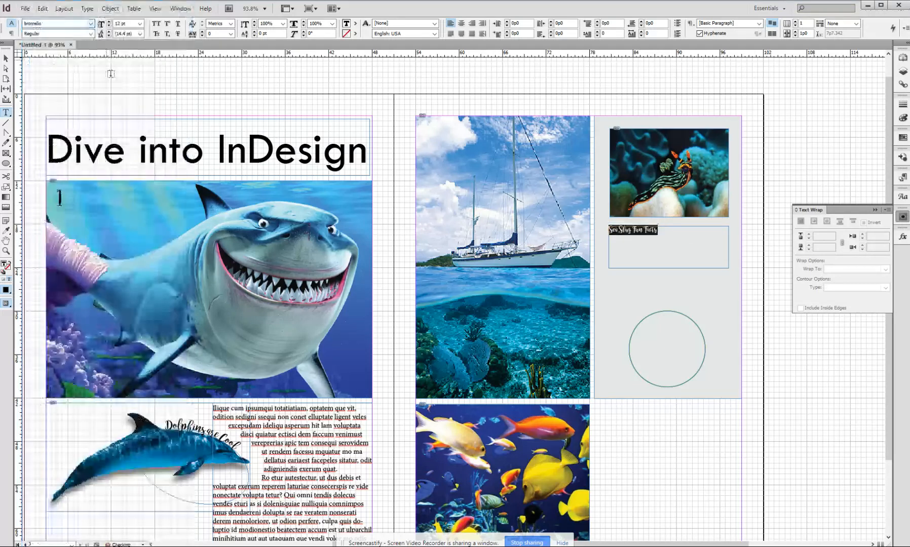
pyautogui.click(117, 22)
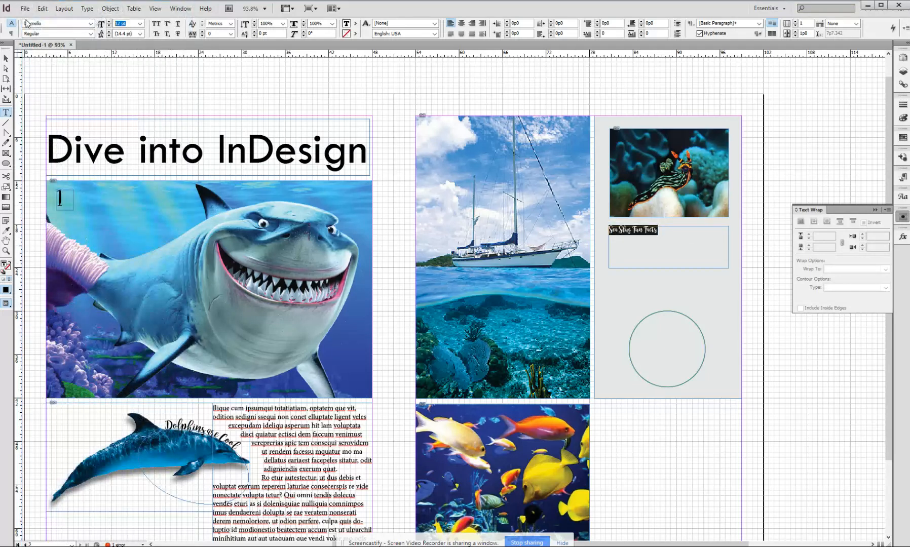
pyautogui.write('25')
pyautogui.press('Return')
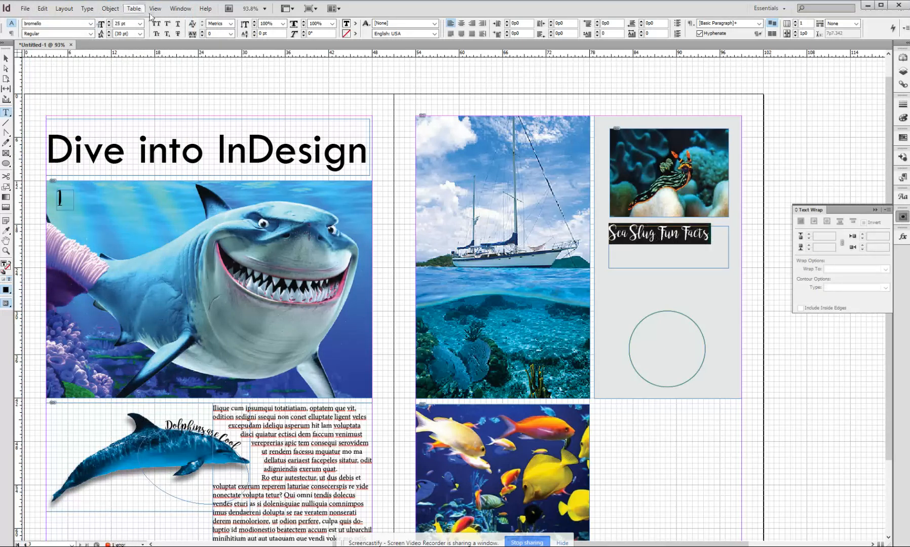
# Set the "Sea Slug Fun Facts" heading to 30 pt and widen its frame to about 17p9.6 to fit one line.
pyautogui.click(127, 24)
pyautogui.write('30')
pyautogui.press('Return')
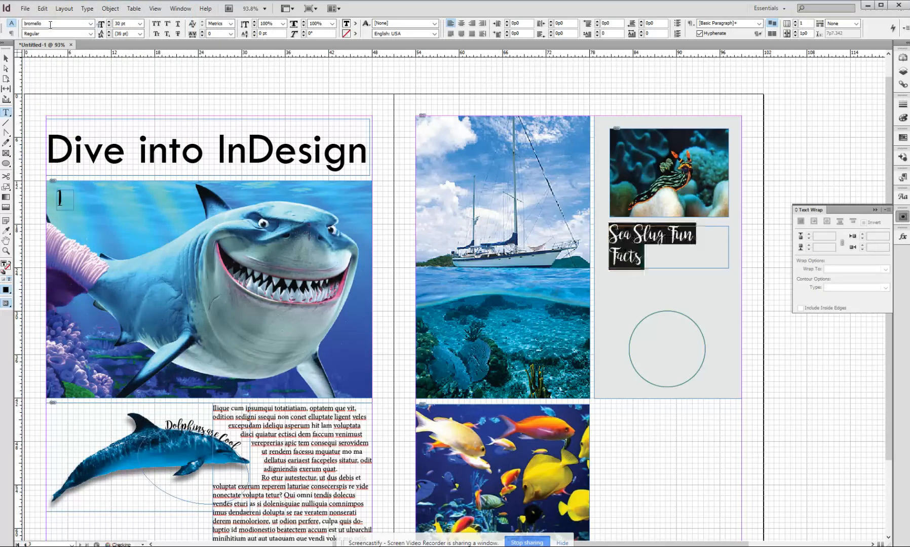
pyautogui.click(6, 58)
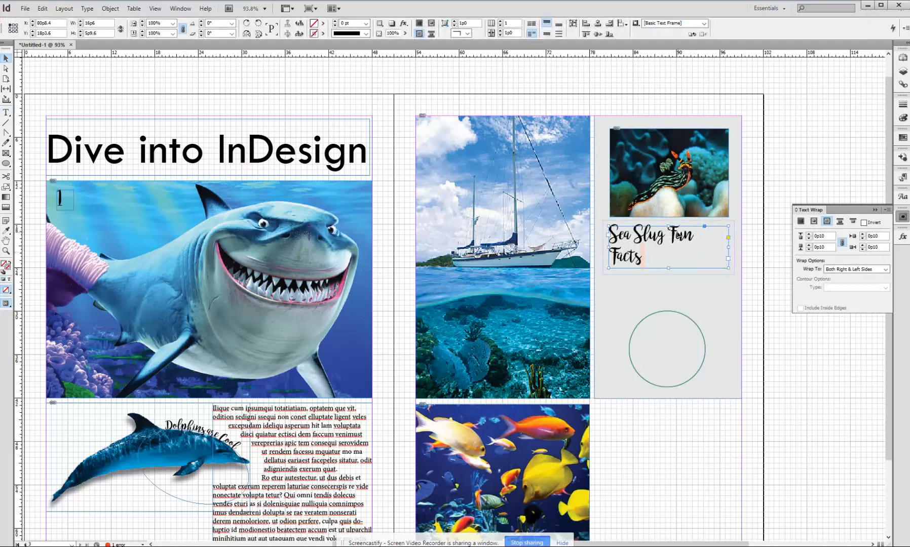
pyautogui.moveTo(729, 248); pyautogui.dragTo(739, 249)
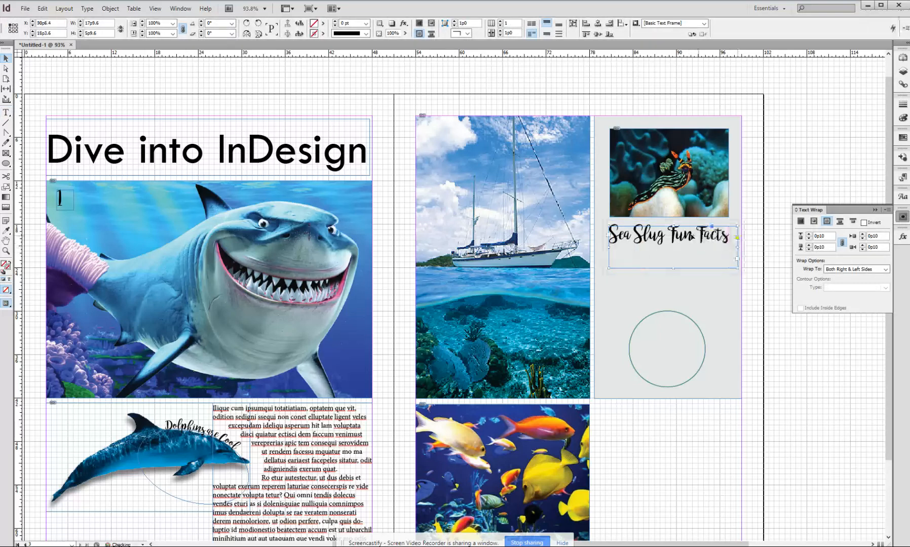
# Shift the heading frame slightly left so it sits centered under the sea slug picture, and collapse the Text Wrap options.
pyautogui.moveTo(686, 237); pyautogui.dragTo(680, 237)
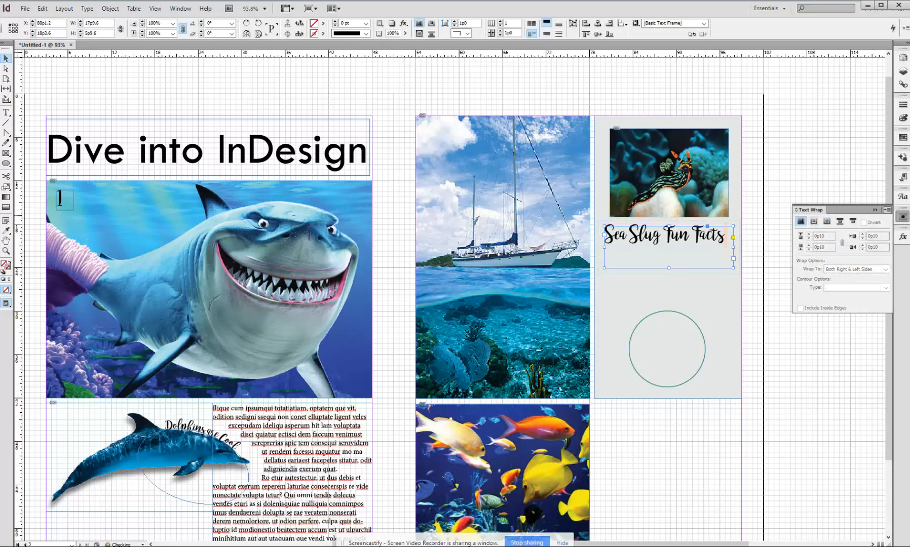
pyautogui.click(875, 210)
pyautogui.click(836, 228)
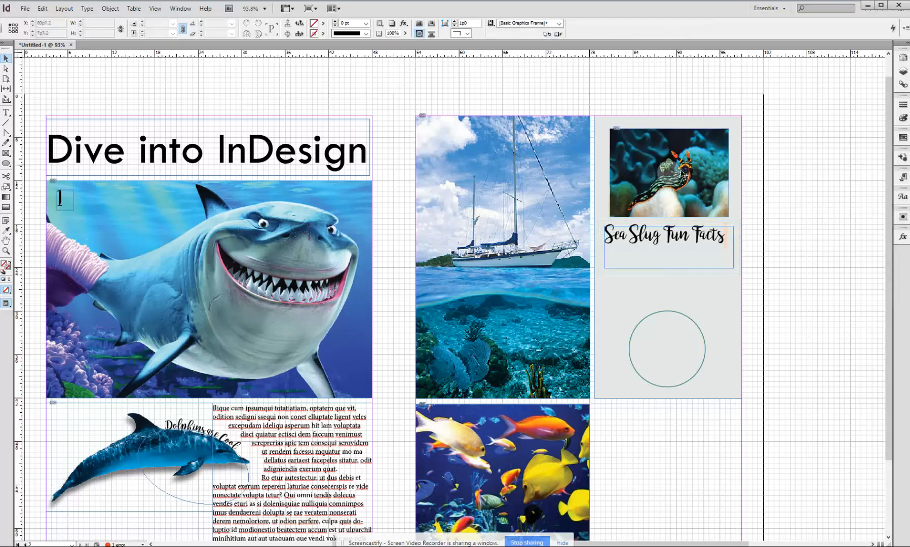
pyautogui.click(691, 319)
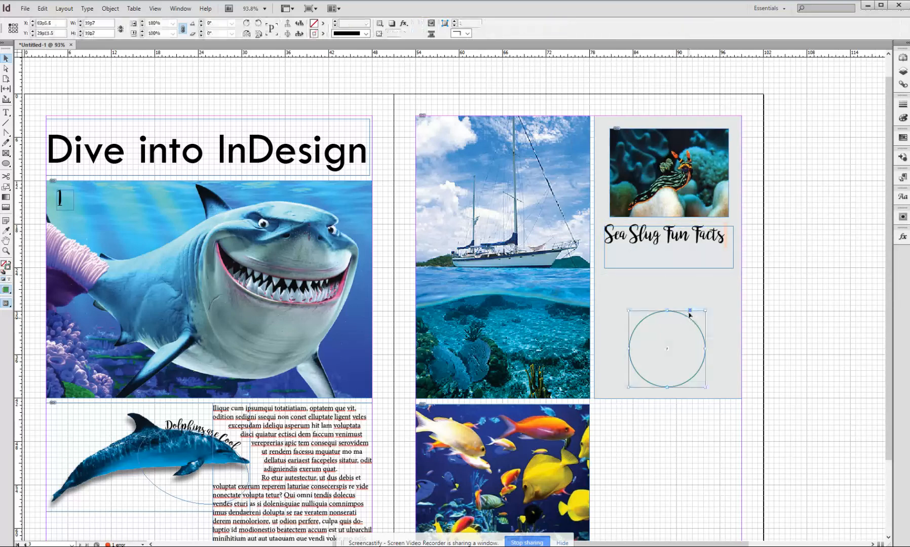
pyautogui.keyDown('shift'); pyautogui.click(703, 243); pyautogui.keyUp('shift')
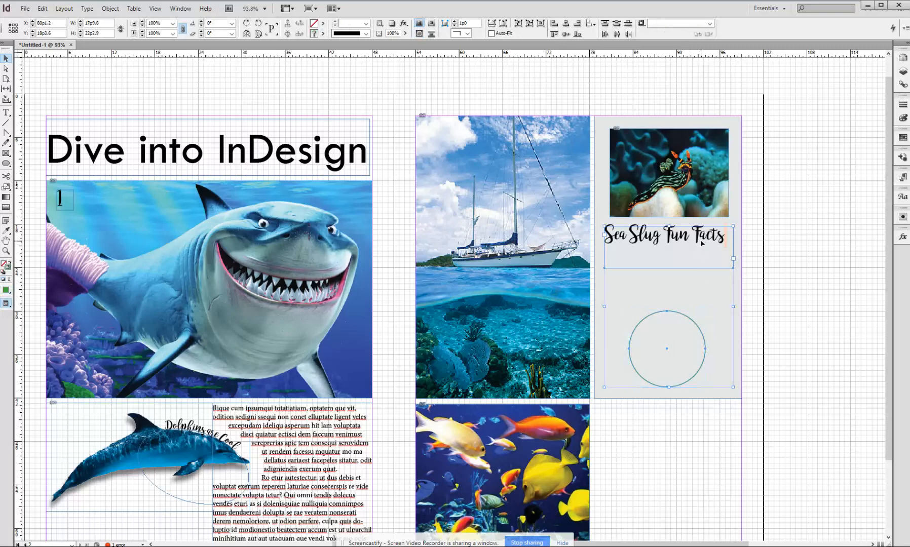
pyautogui.keyDown('shift'); pyautogui.click(708, 150); pyautogui.keyUp('shift')
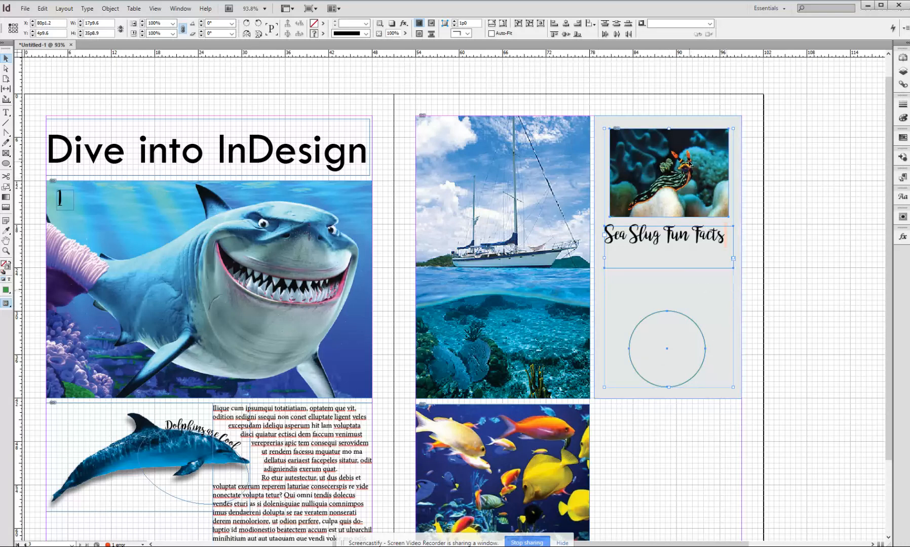
pyautogui.click(802, 231)
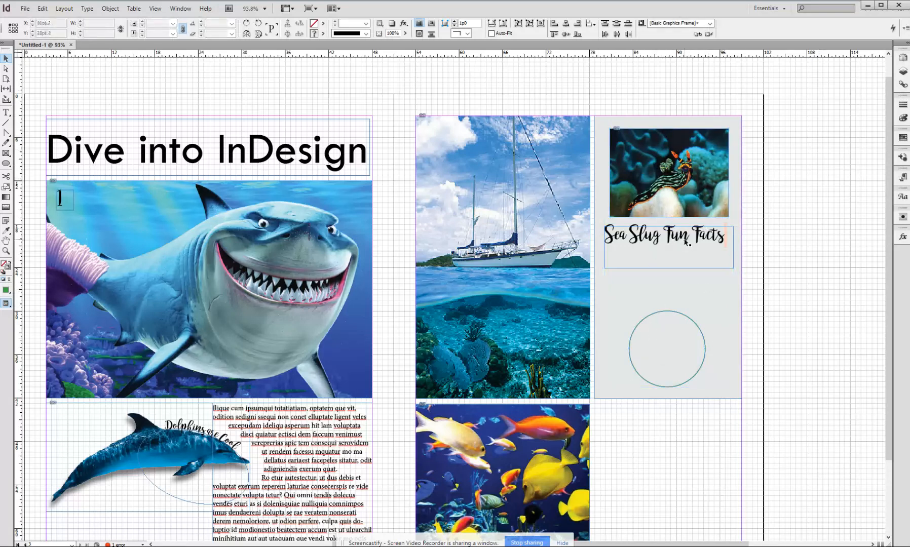
# Shorten the heading's text frame to about 3p0 high so it fits closely around the single line.
pyautogui.click(686, 241)
pyautogui.moveTo(669, 269); pyautogui.dragTo(670, 248)
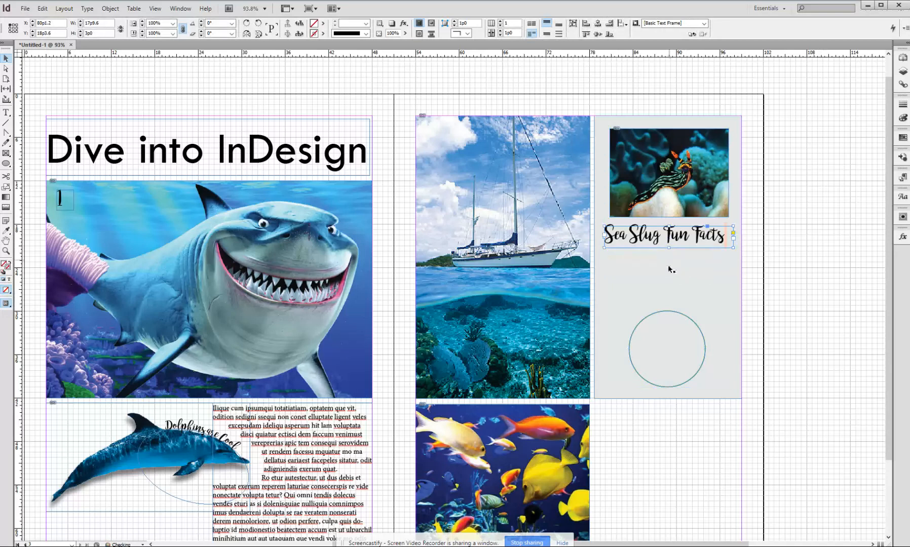
pyautogui.press('t')
pyautogui.click(726, 232)
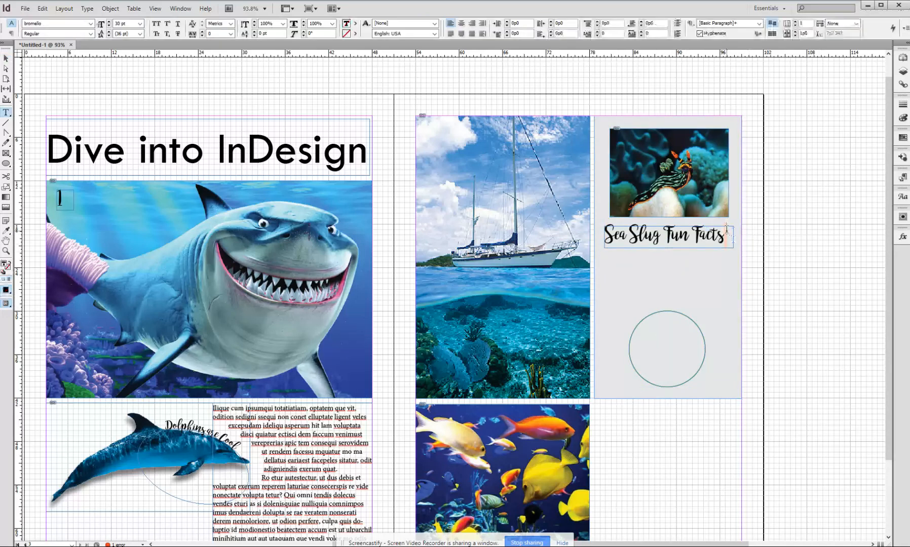
# Select the sea slug picture, the heading and the circle together, and dock the Align panel with the collapsed side panels.
pyautogui.click(6, 59)
pyautogui.click(653, 159)
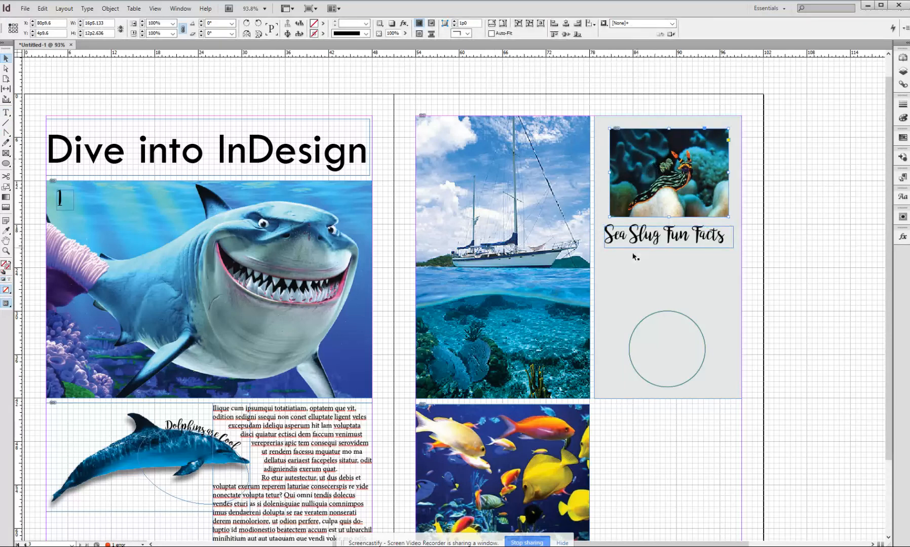
pyautogui.keyDown('shift'); pyautogui.click(672, 234); pyautogui.keyUp('shift')
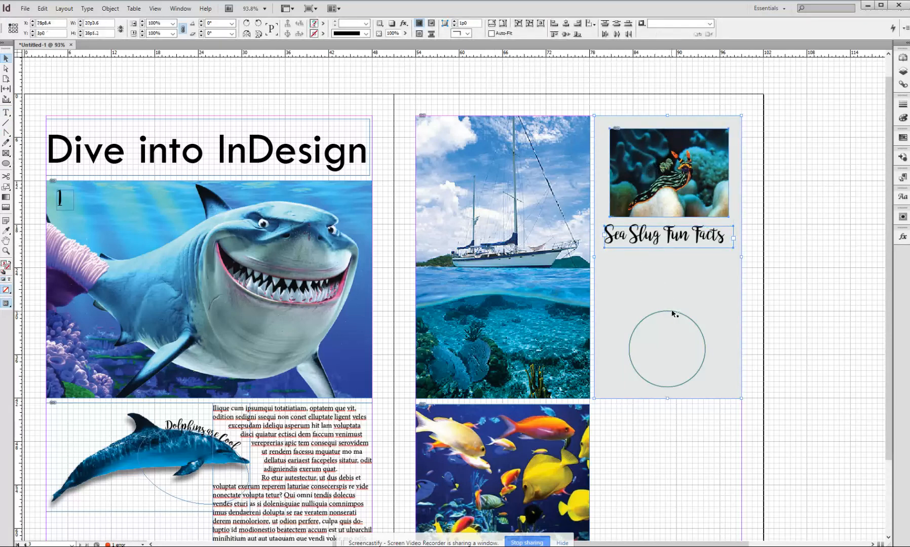
pyautogui.keyDown('shift'); pyautogui.click(672, 311); pyautogui.keyUp('shift')
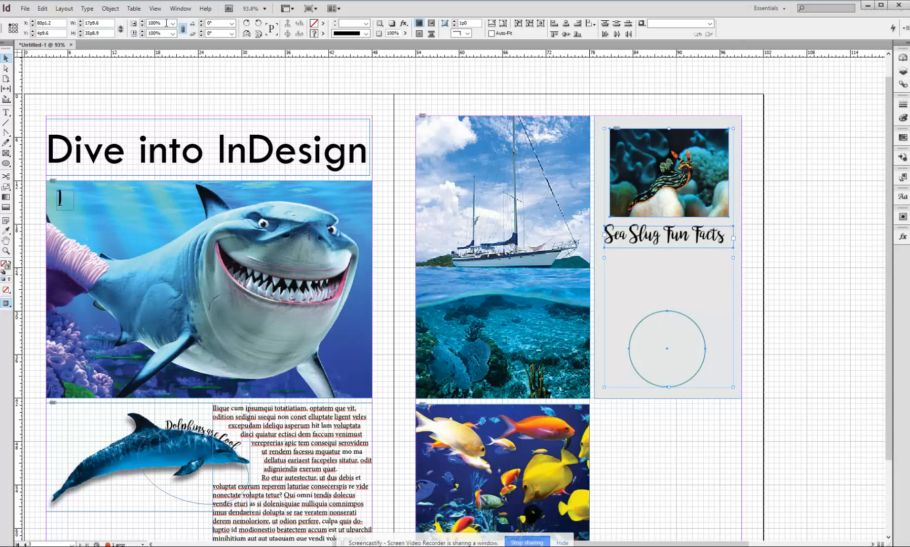
pyautogui.click(180, 10)
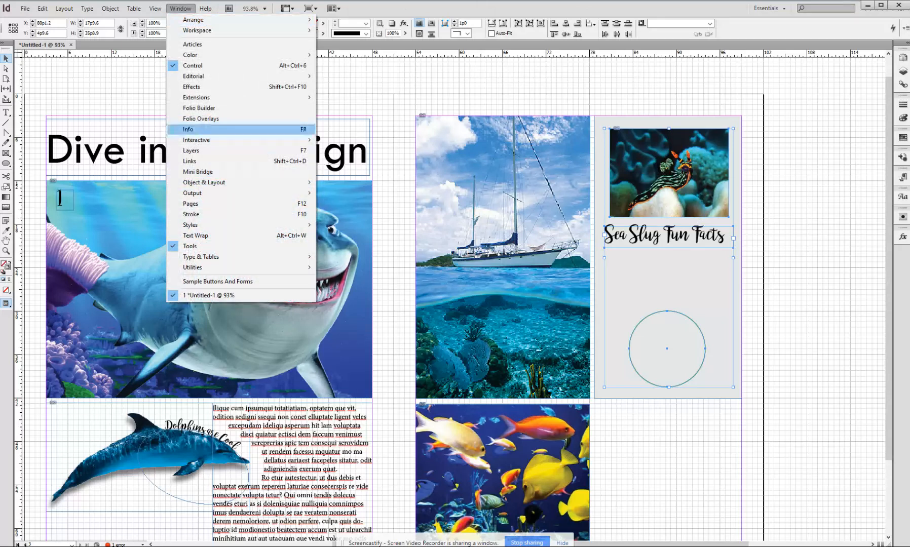
pyautogui.moveTo(212, 182)
pyautogui.click(389, 183)
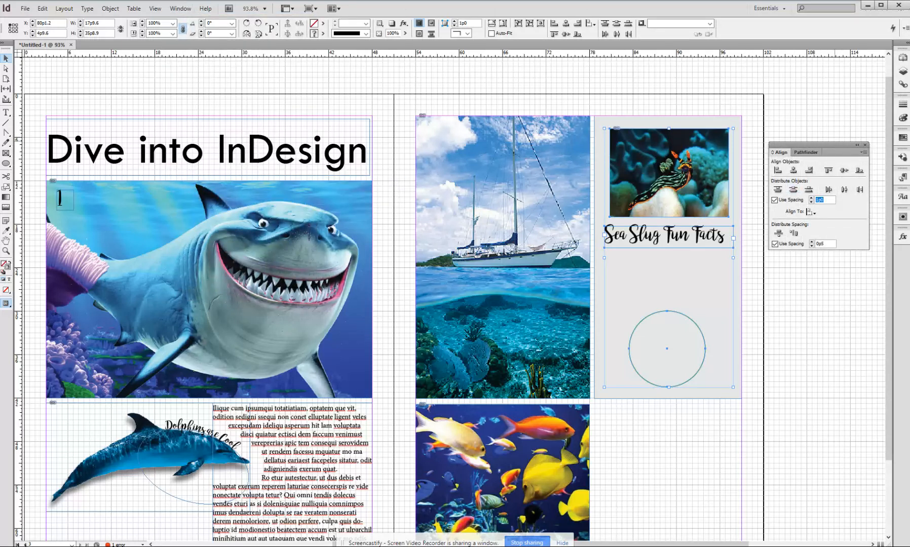
pyautogui.moveTo(781, 152); pyautogui.dragTo(897, 251)
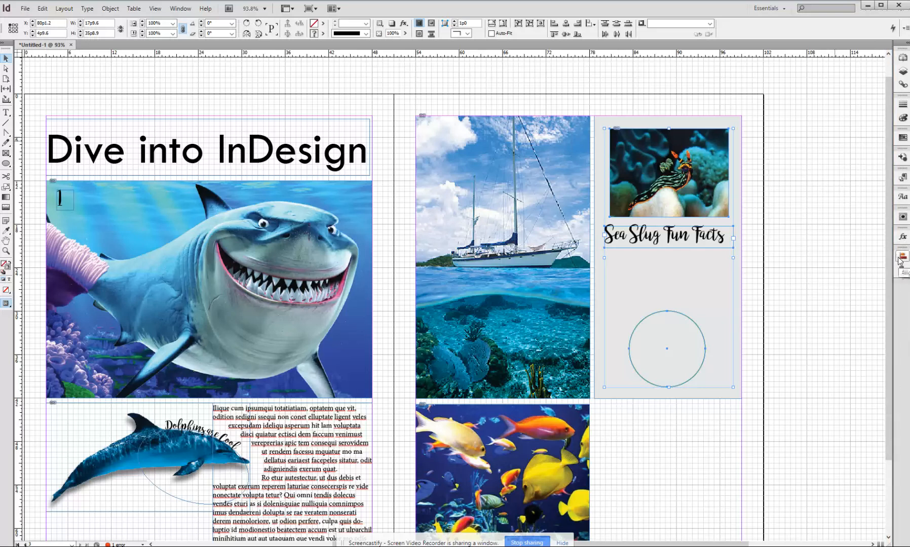
pyautogui.click(903, 259)
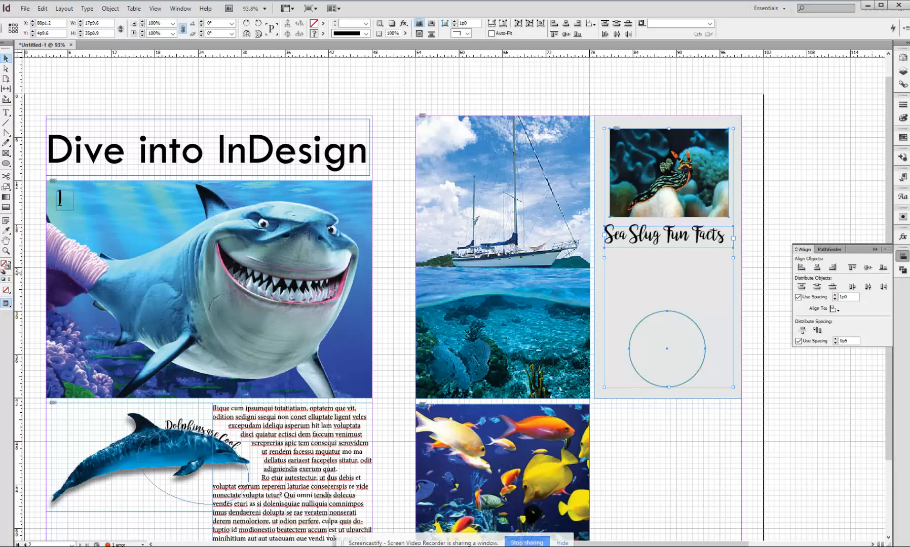
# Using Align to Selection, try left and right edge alignment on the picture, heading and circle, finishing with horizontal centers.
pyautogui.click(835, 309)
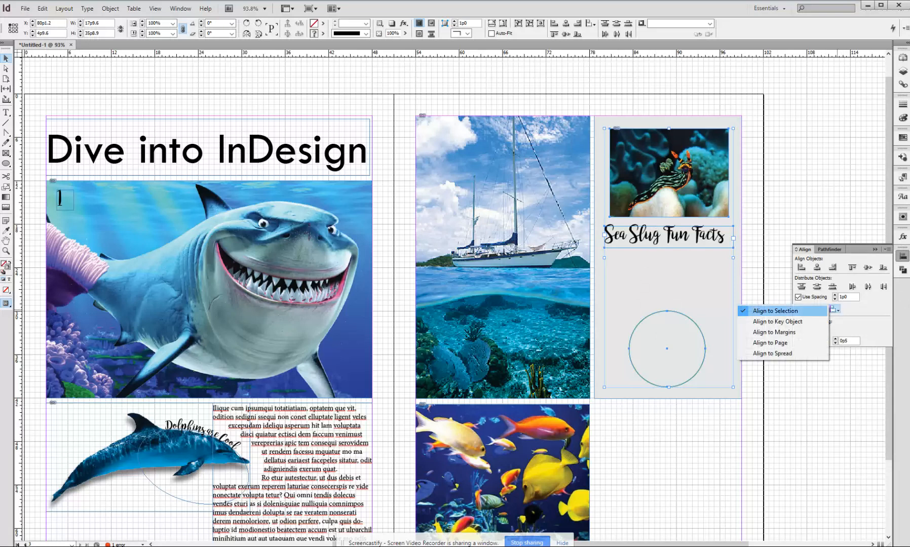
pyautogui.click(801, 311)
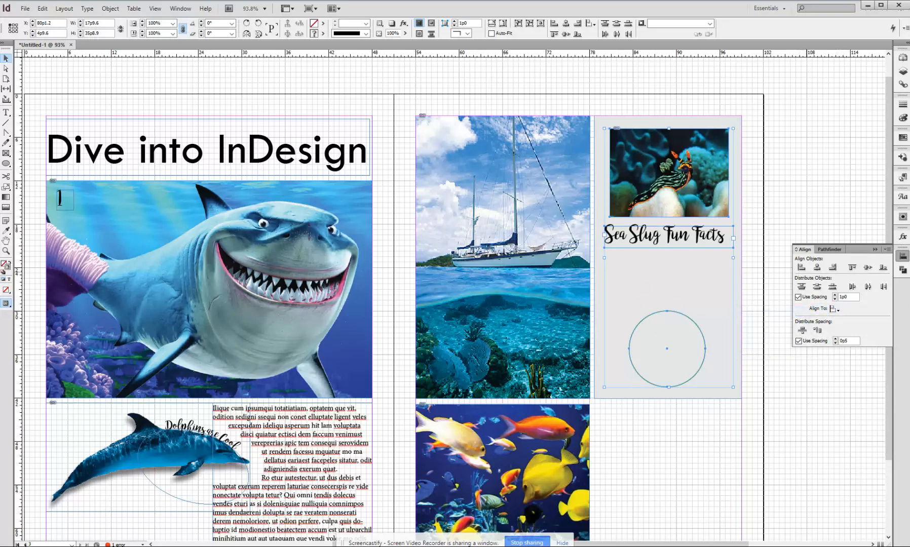
pyautogui.click(801, 267)
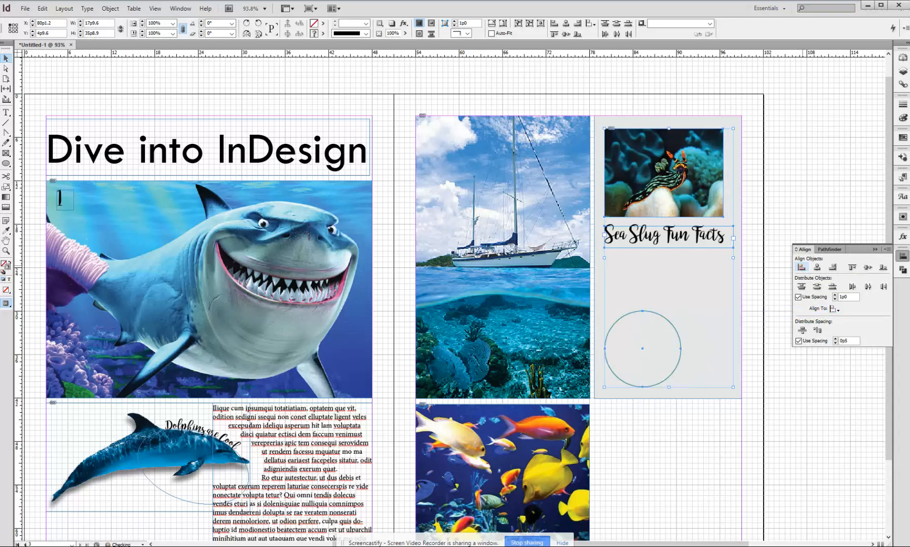
pyautogui.click(817, 267)
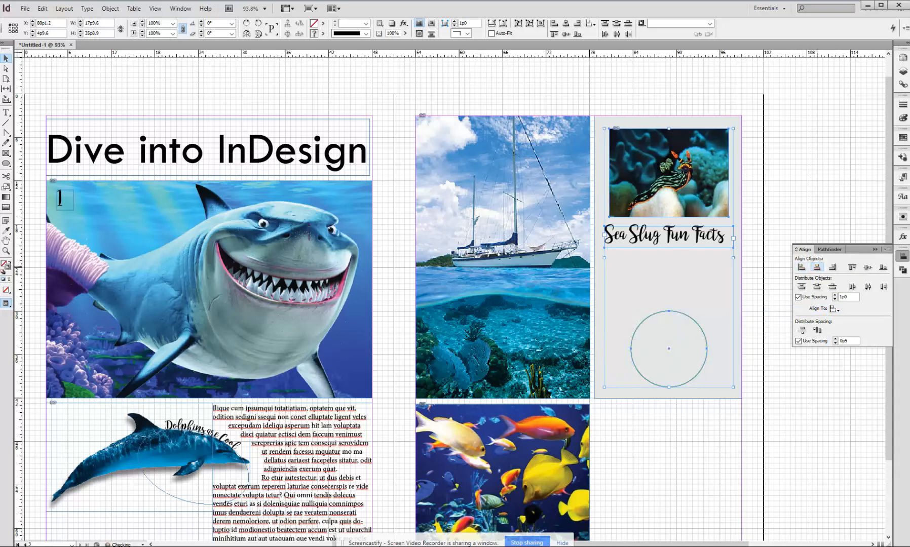
pyautogui.click(833, 268)
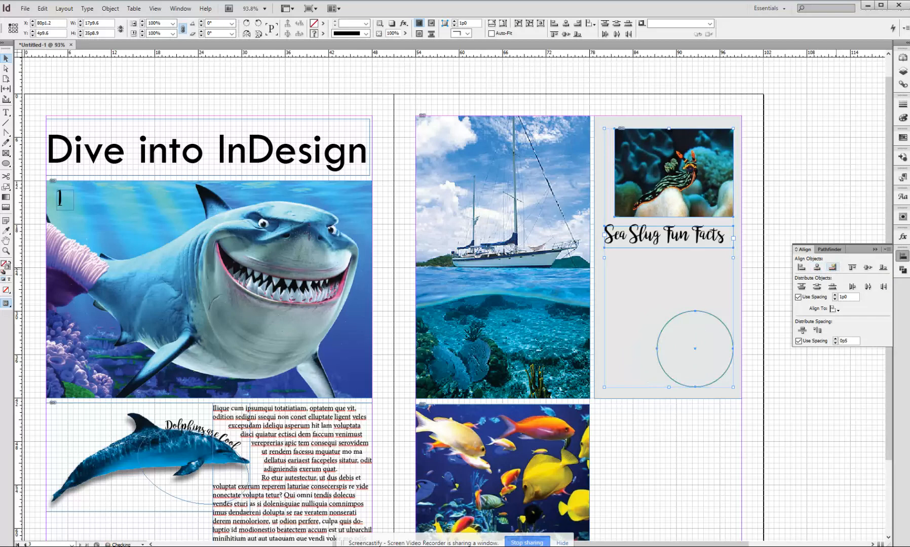
pyautogui.click(817, 268)
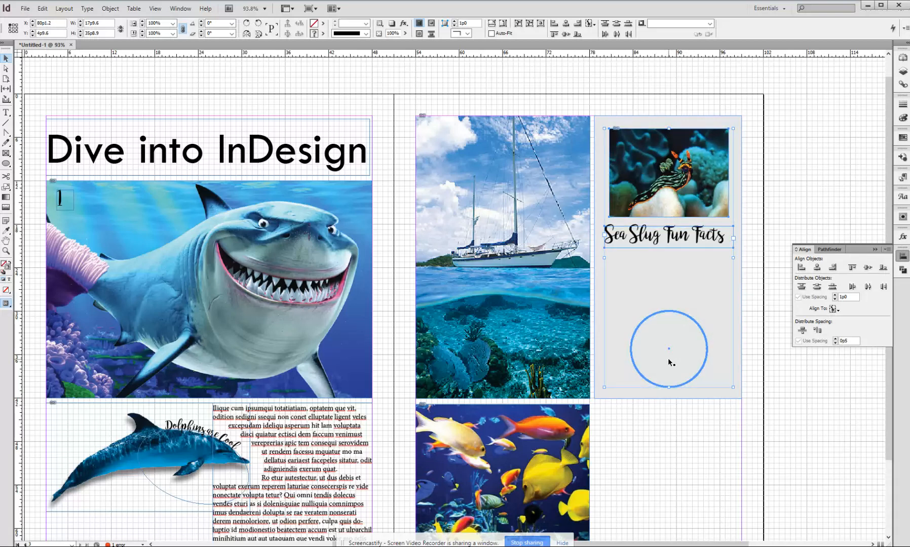
# Reselect the picture, heading and circle without a key object and distribute their vertical space with 2p0 spacing.
pyautogui.keyDown('shift'); pyautogui.click(692, 238); pyautogui.keyUp('shift')
pyautogui.keyDown('shift'); pyautogui.click(700, 201); pyautogui.keyUp('shift')
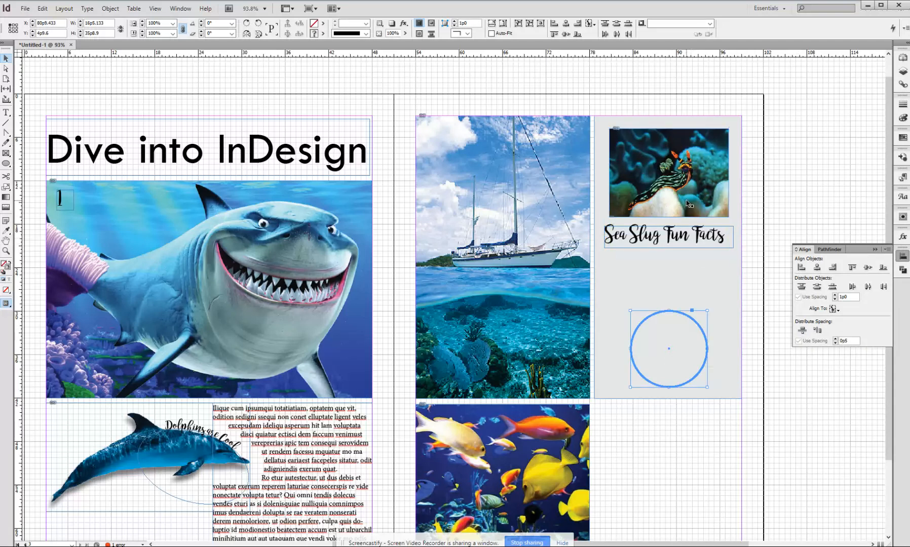
pyautogui.click(701, 223)
pyautogui.click(705, 196)
pyautogui.keyDown('shift'); pyautogui.click(714, 234); pyautogui.keyUp('shift')
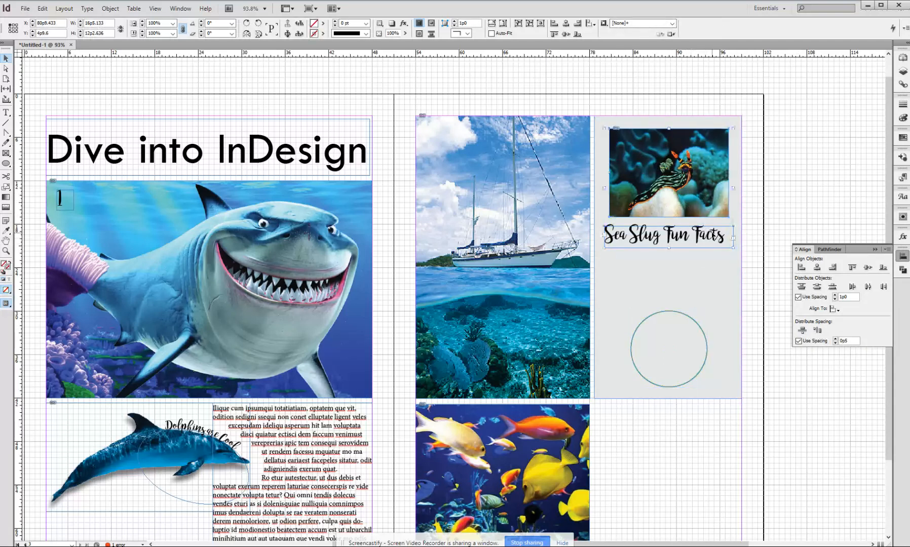
pyautogui.keyDown('shift'); pyautogui.click(687, 316); pyautogui.keyUp('shift')
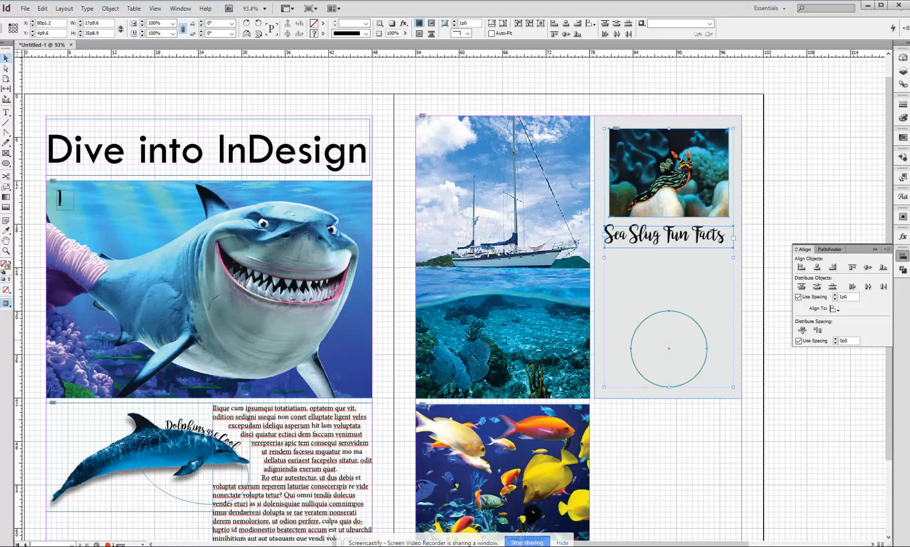
pyautogui.doubleClick(844, 342)
pyautogui.click(803, 330)
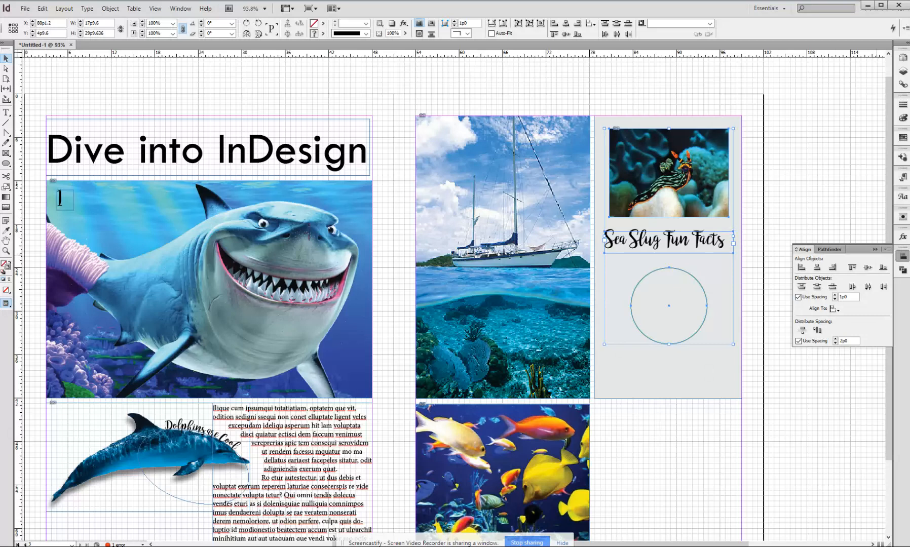
# Try distributing the horizontal space between the three sidebar objects with 2p0 spacing, and undo it.
pyautogui.click(817, 330)
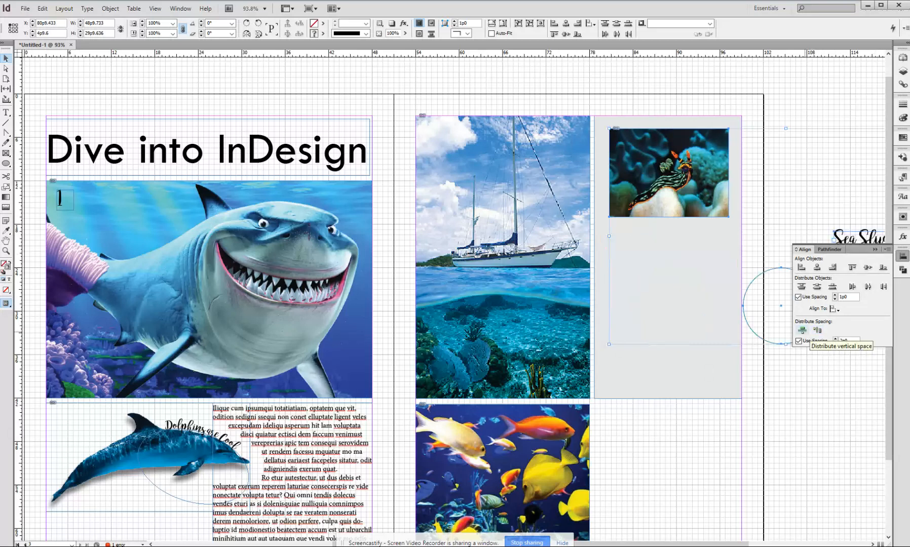
pyautogui.hotkey('ctrl', 'z')
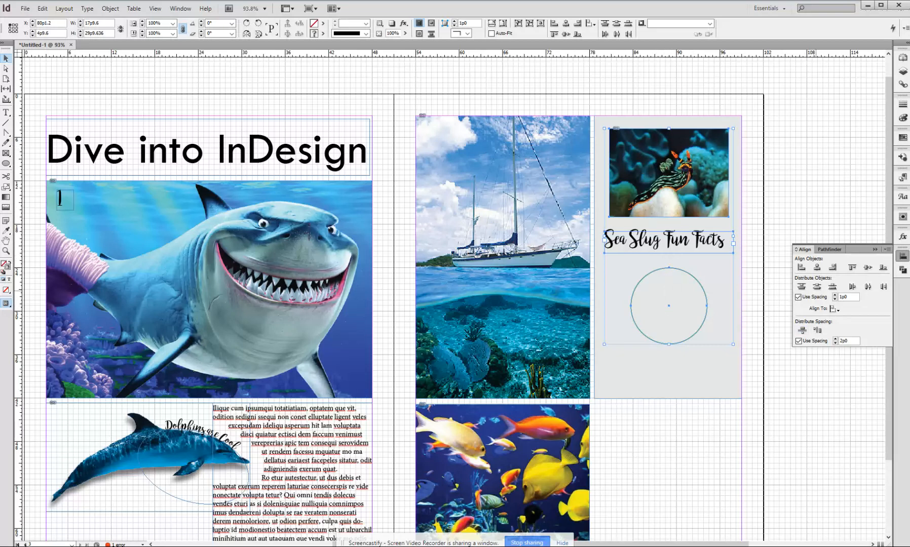
# Switch to Align to Spread and align the three objects to the spread's horizontal center, its right edge and finally its left edge.
pyautogui.click(835, 310)
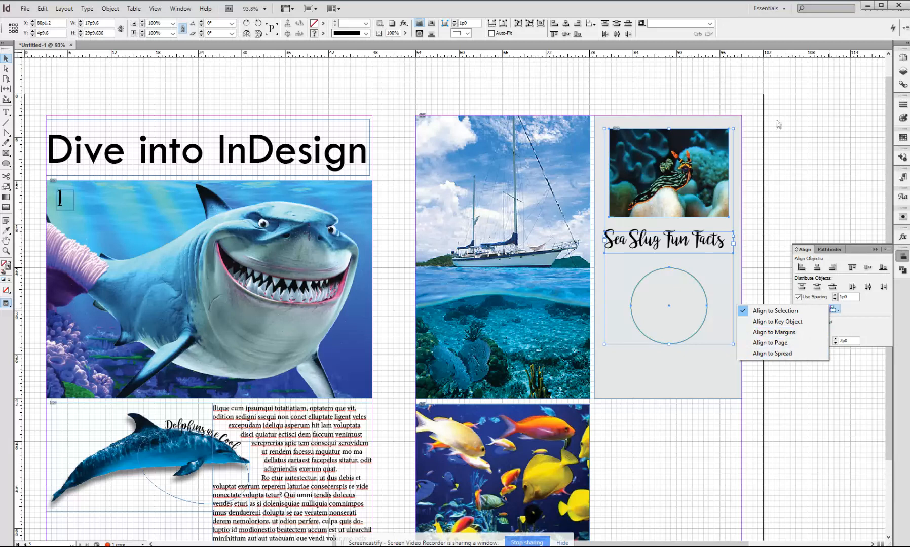
pyautogui.click(796, 355)
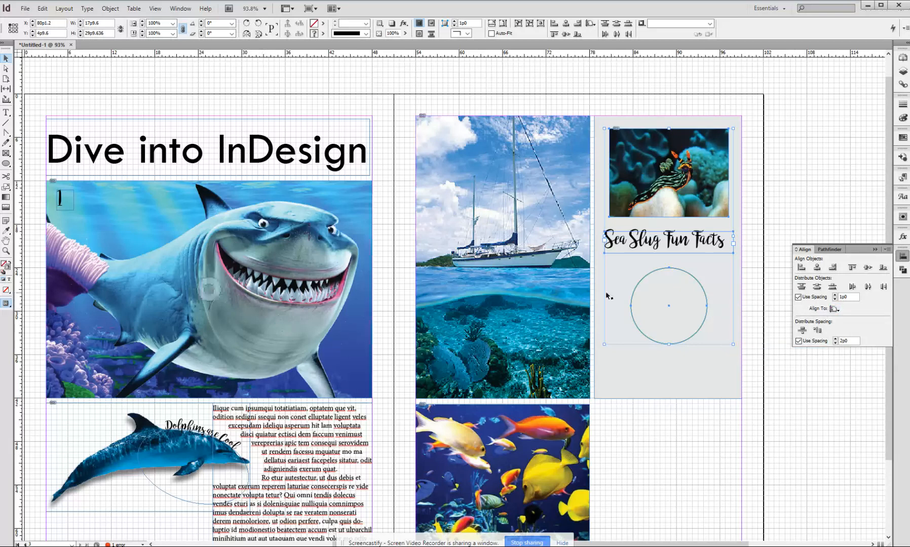
pyautogui.click(818, 267)
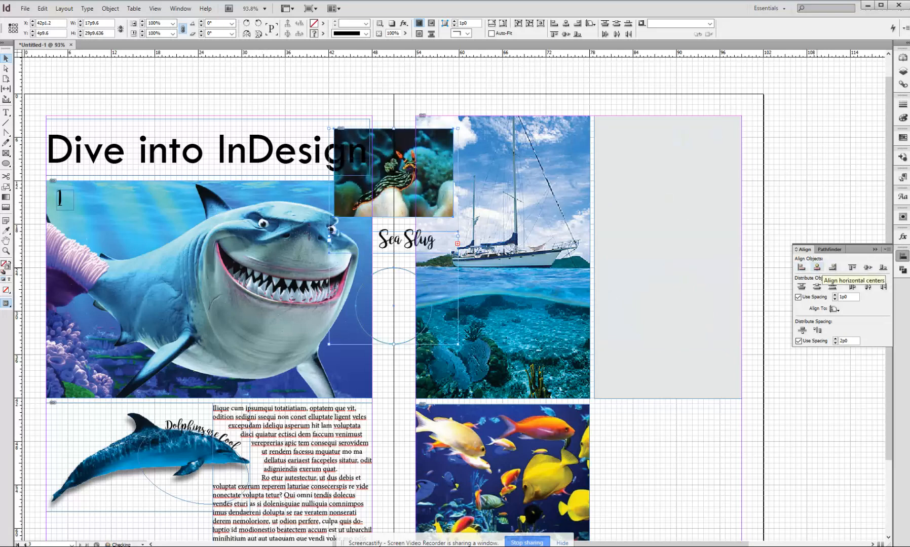
pyautogui.click(833, 268)
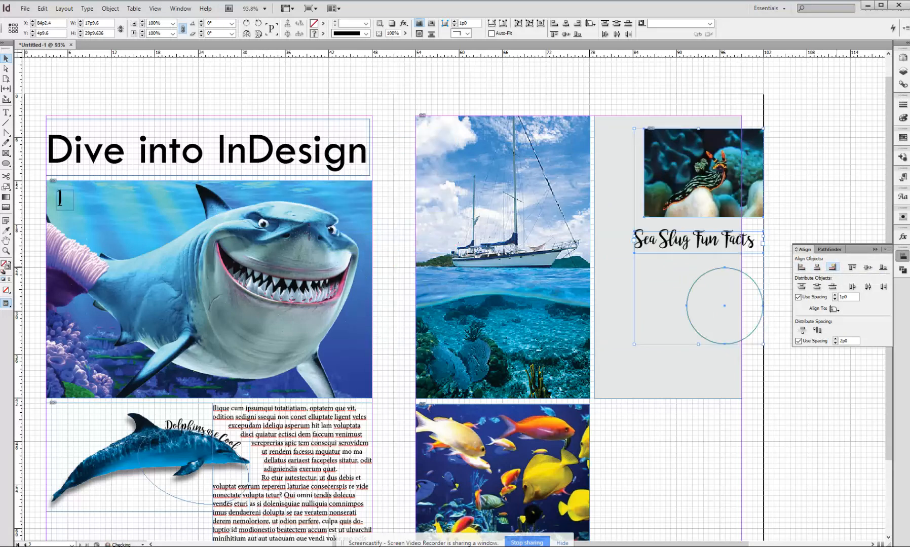
pyautogui.click(802, 268)
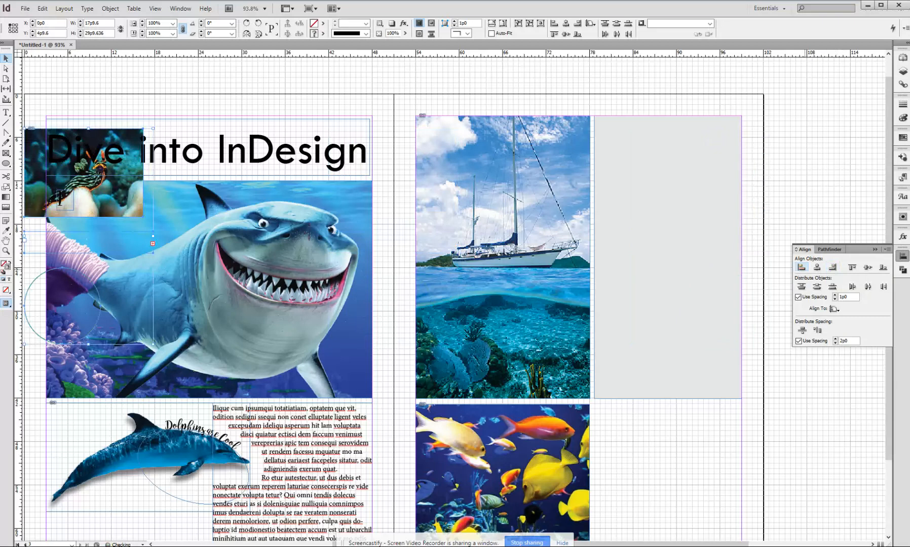
# Try centering the picture, heading and circle horizontally on the spread, and then on the left page.
pyautogui.click(817, 267)
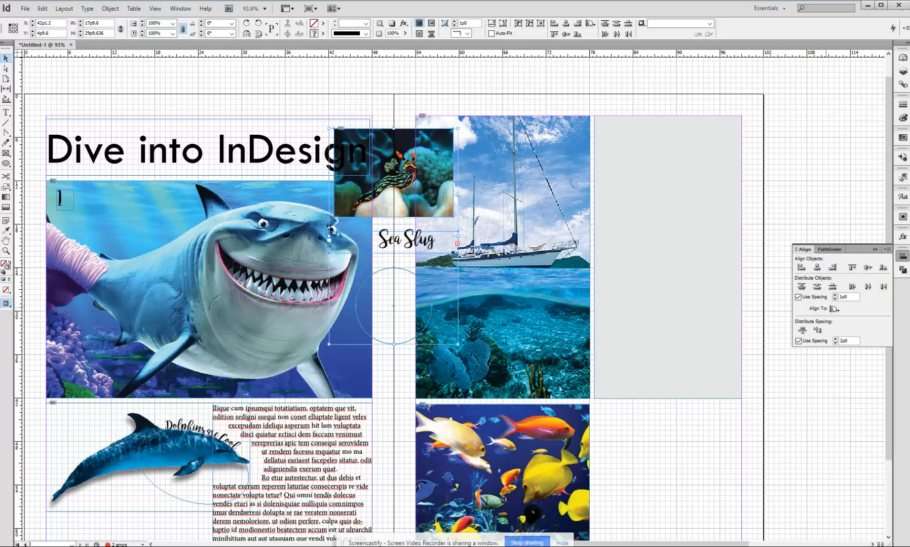
pyautogui.click(834, 309)
pyautogui.click(775, 343)
pyautogui.click(818, 267)
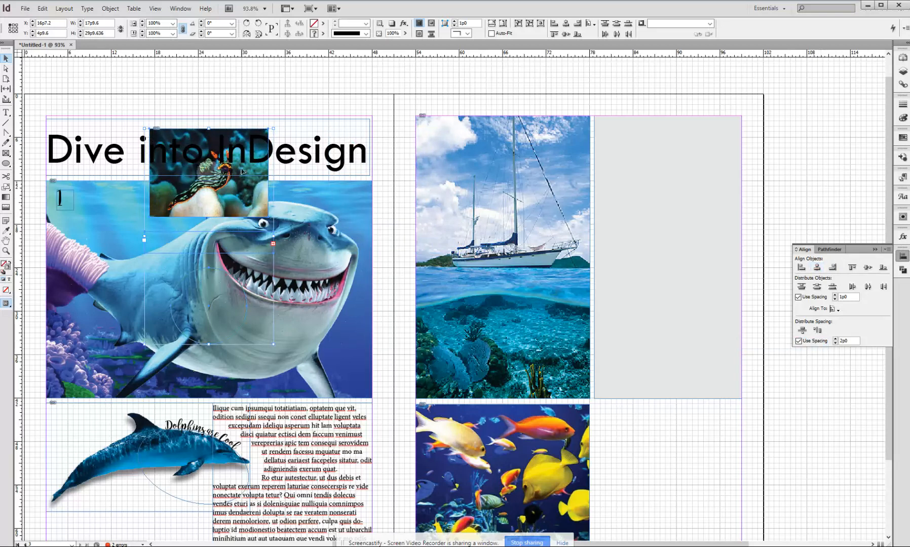
# Move the picture, heading and circle back onto the gray sidebar box and align their horizontal centers with the box using Align to Selection.
pyautogui.moveTo(244, 201); pyautogui.dragTo(699, 208)
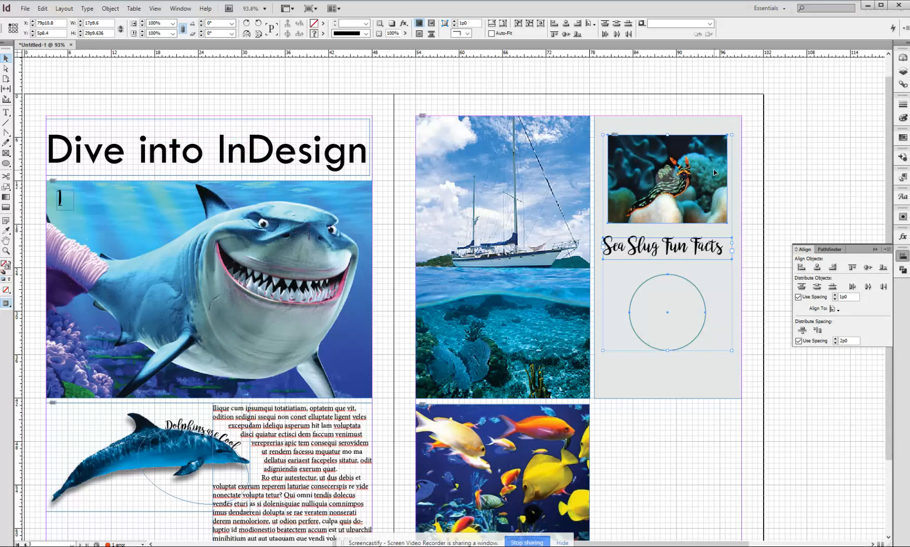
pyautogui.click(723, 125)
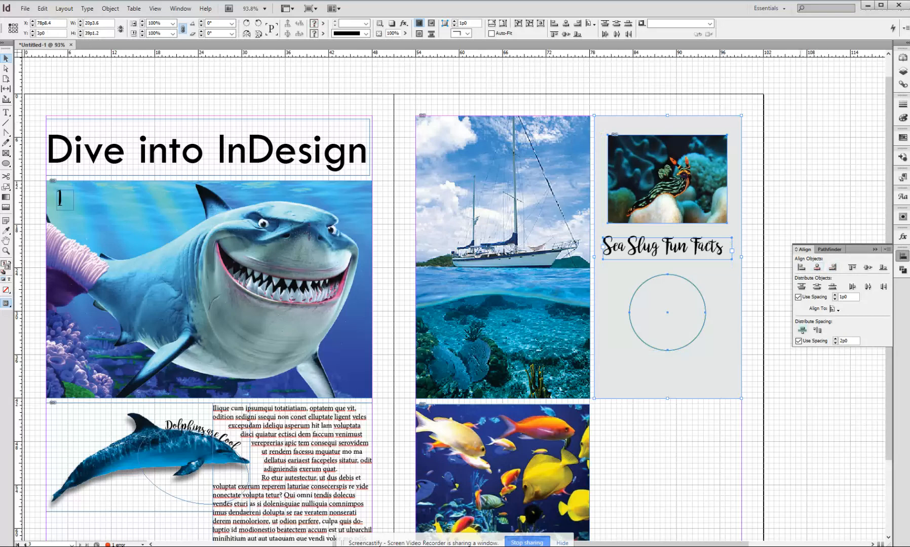
pyautogui.click(834, 309)
pyautogui.click(775, 311)
pyautogui.click(817, 268)
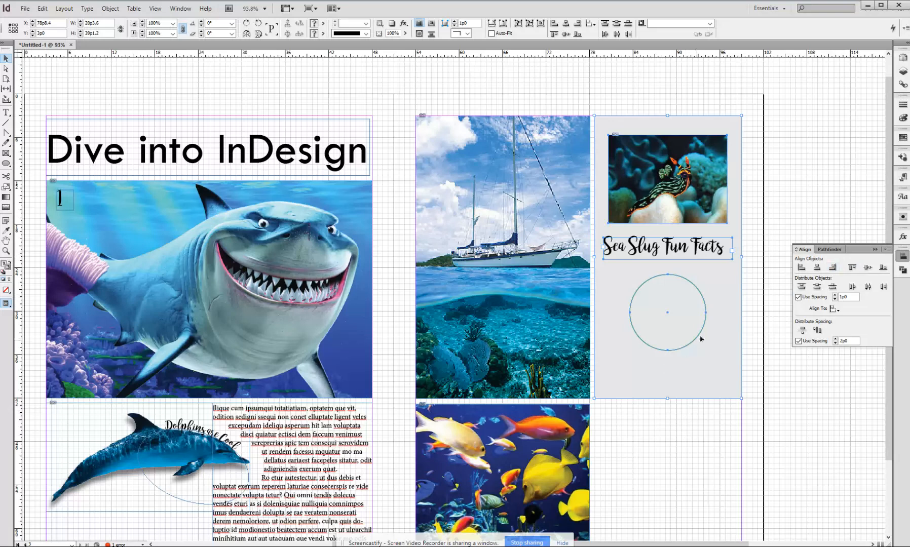
pyautogui.click(875, 249)
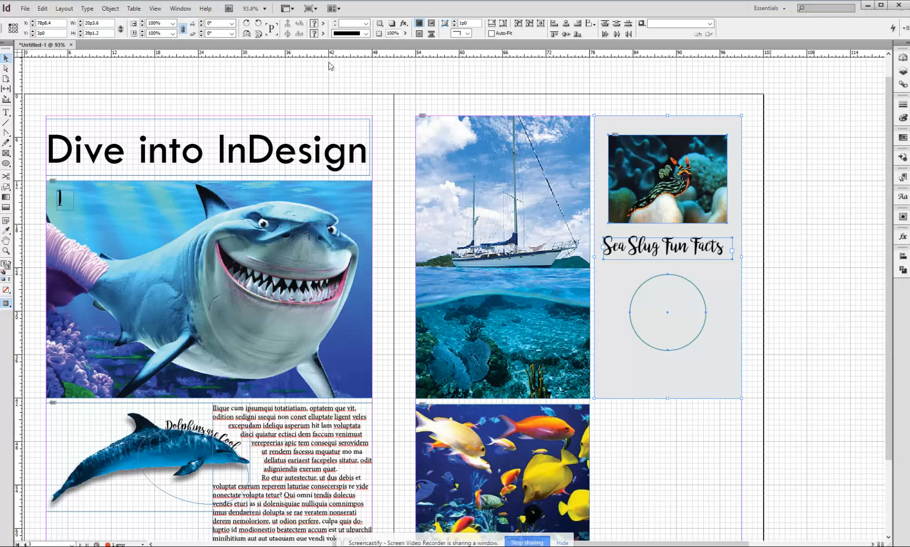
# Delete the single circle beneath the sidebar heading.
pyautogui.click(839, 206)
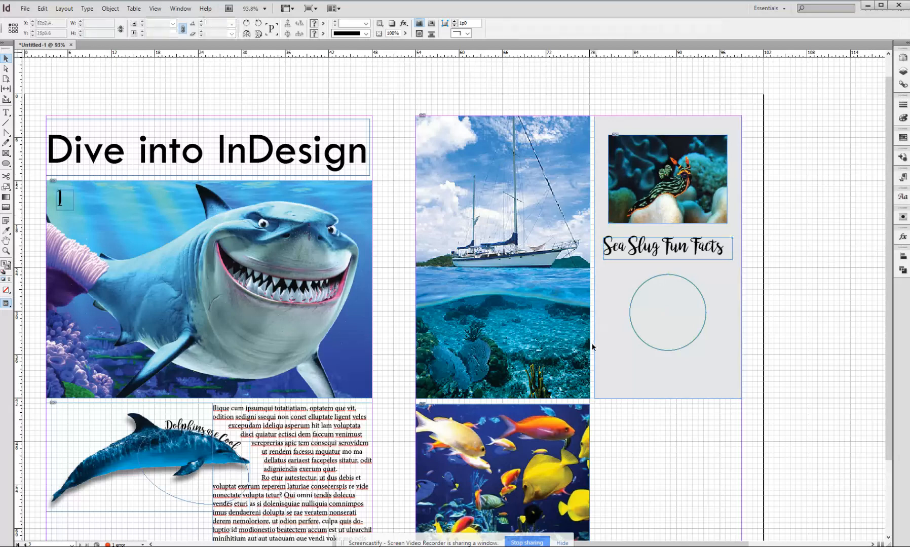
pyautogui.click(666, 277)
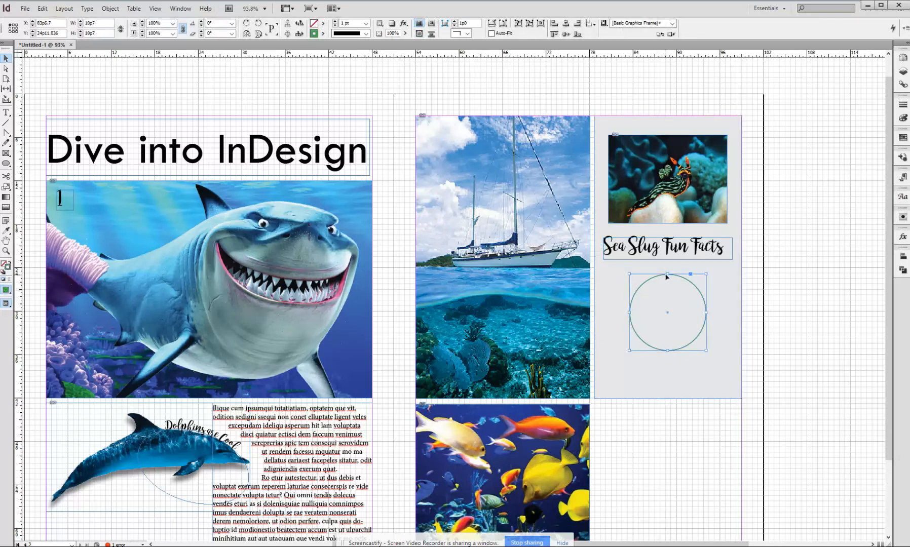
pyautogui.press('Delete')
# With the Ellipse tool, draw a two-by-two grid of circles about 16p0 wide and 15p6 high below the sidebar heading.
pyautogui.click(10, 166)
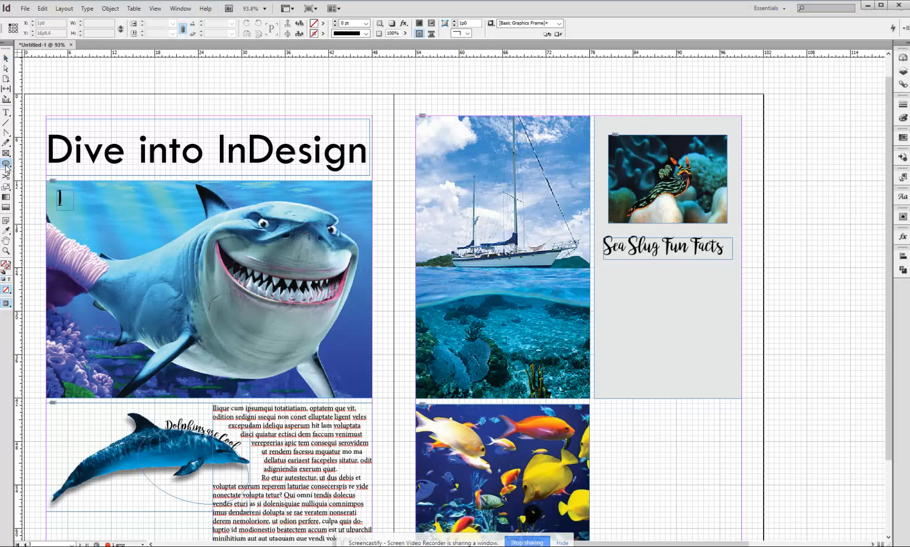
pyautogui.moveTo(6, 166); pyautogui.dragTo(26, 172)
pyautogui.moveTo(649, 266); pyautogui.dragTo(698, 370)
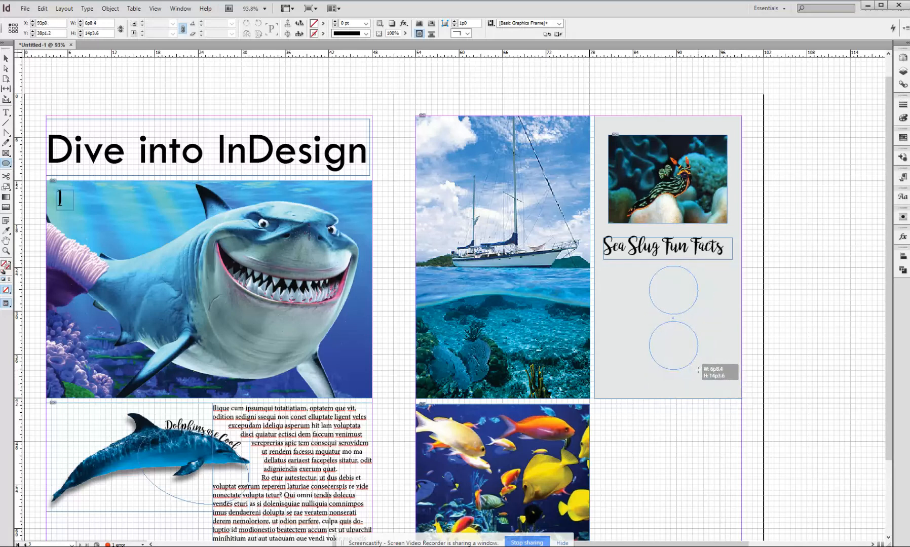
pyautogui.press('Right')
pyautogui.moveTo(698, 370); pyautogui.dragTo(753, 370)
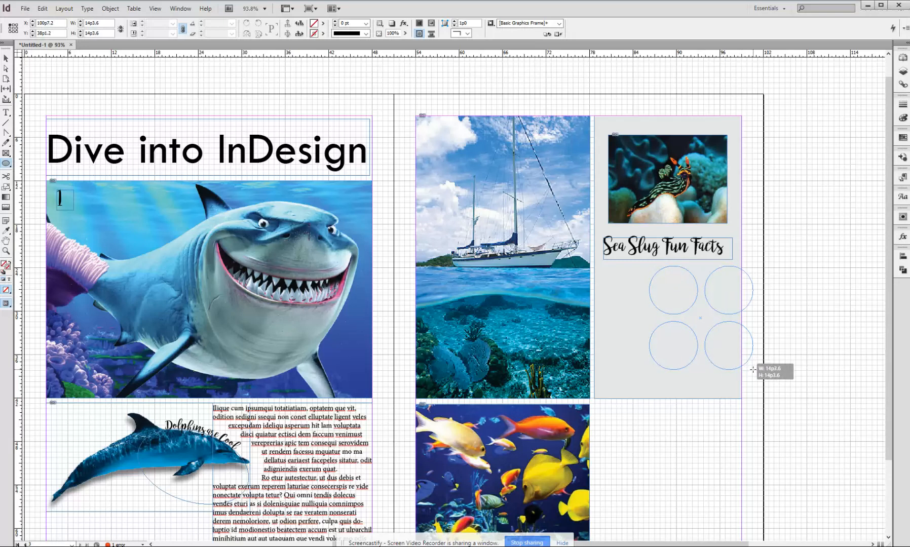
pyautogui.press('Right')
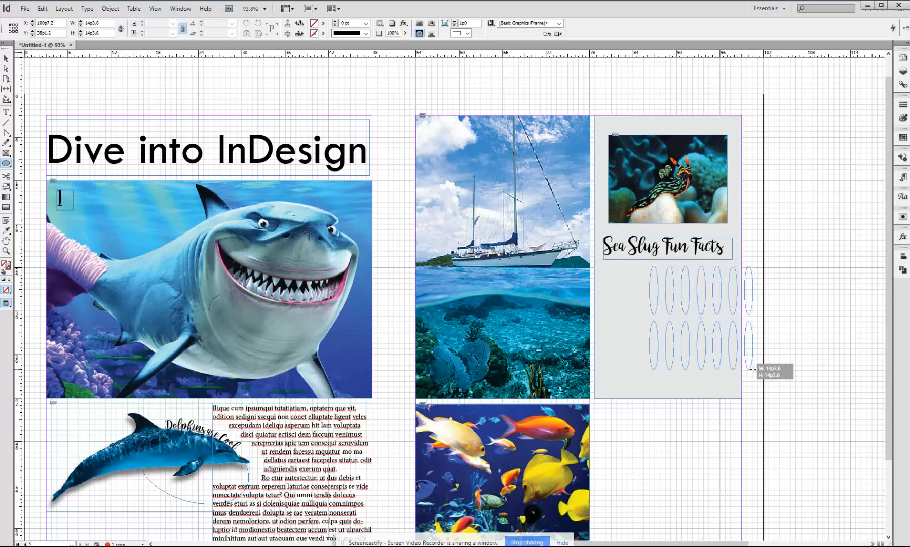
pyautogui.press('Left')
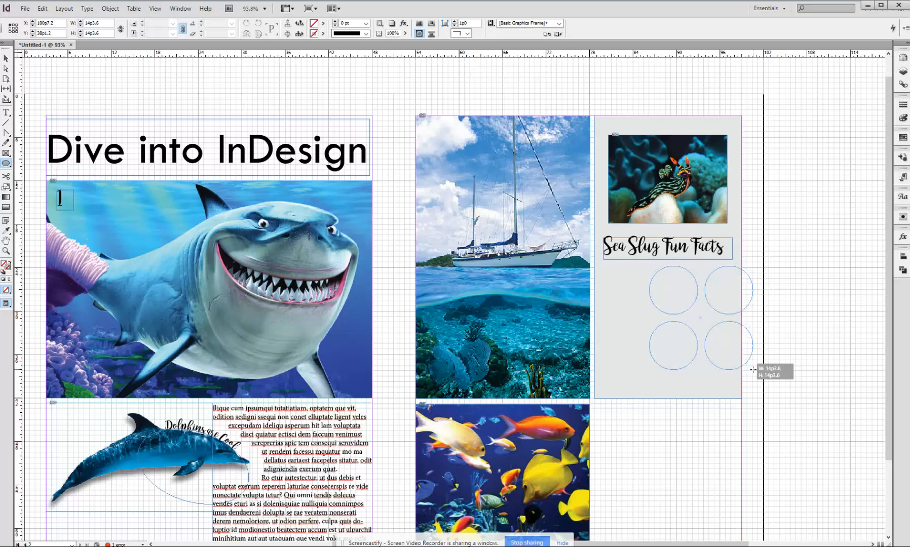
pyautogui.press('Down')
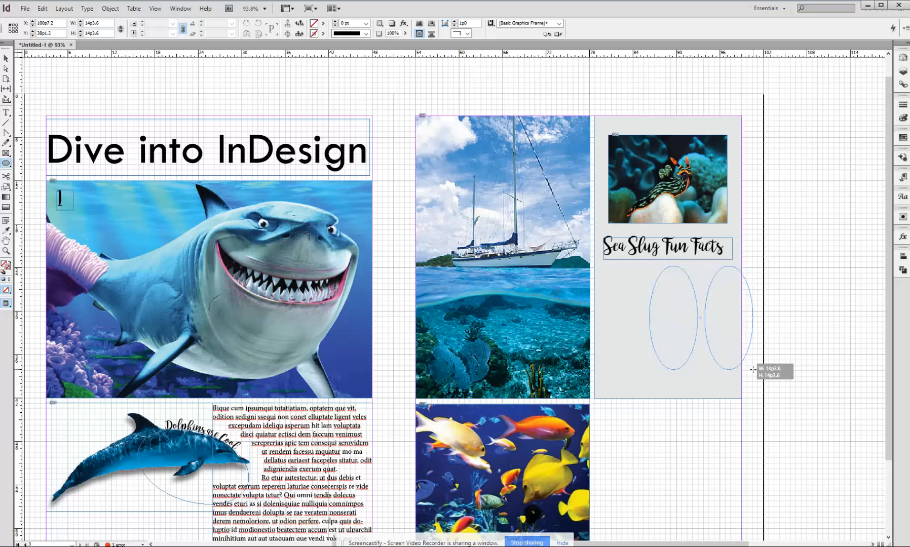
pyautogui.press('Up')
pyautogui.moveTo(753, 369); pyautogui.dragTo(766, 377)
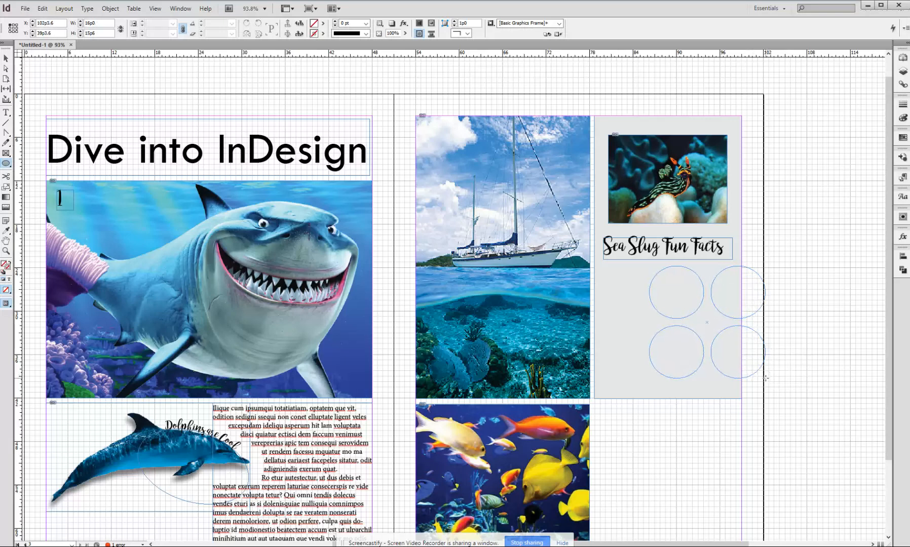
# Move the four circles inside the gray box beneath the heading and give them a green C=75 M=5 Y=100 K=0 stroke.
pyautogui.click(6, 58)
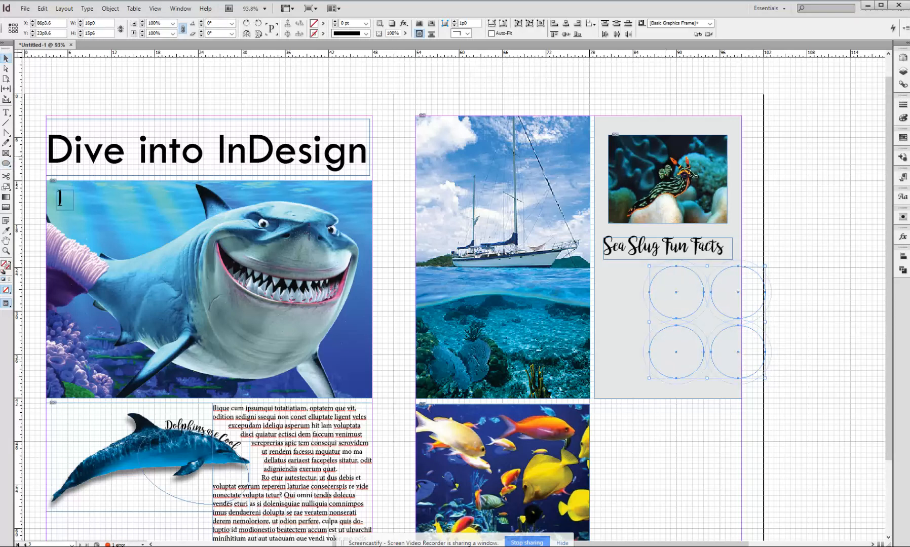
pyautogui.moveTo(749, 319); pyautogui.dragTo(712, 321)
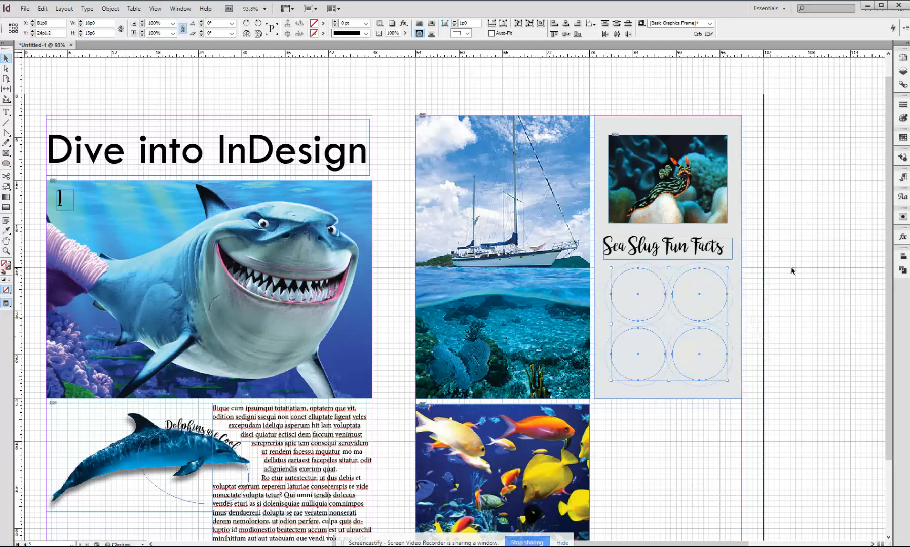
pyautogui.click(323, 33)
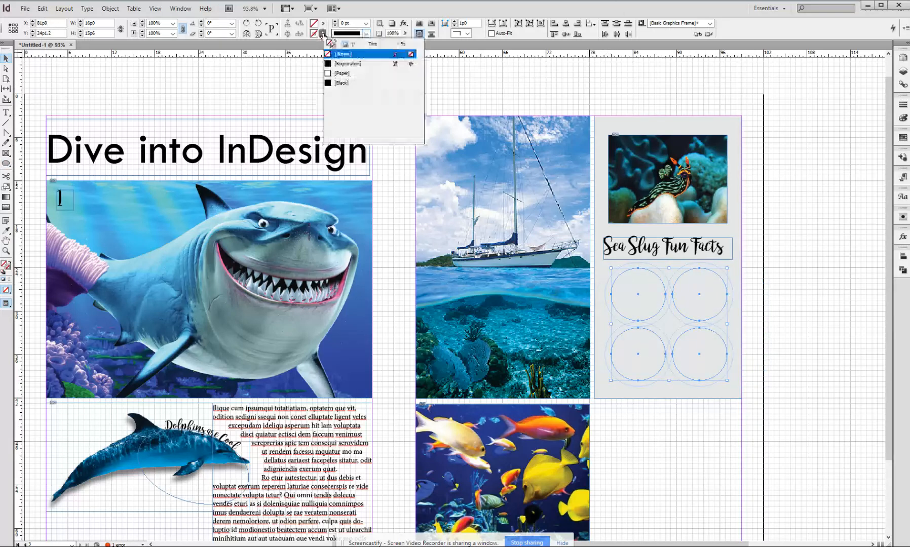
pyautogui.click(362, 131)
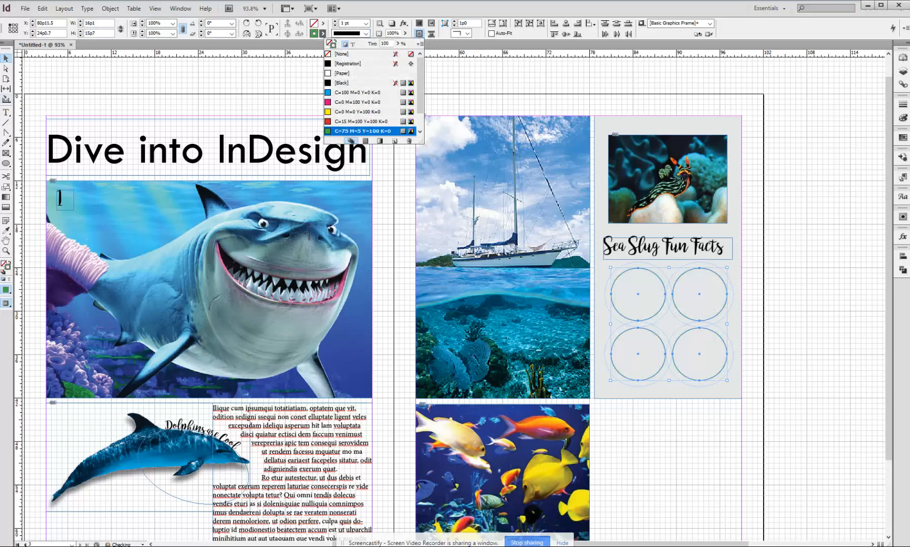
# Deselect the circles and view the spread in Preview mode without guides and frame edges.
pyautogui.click(6, 59)
pyautogui.click(98, 84)
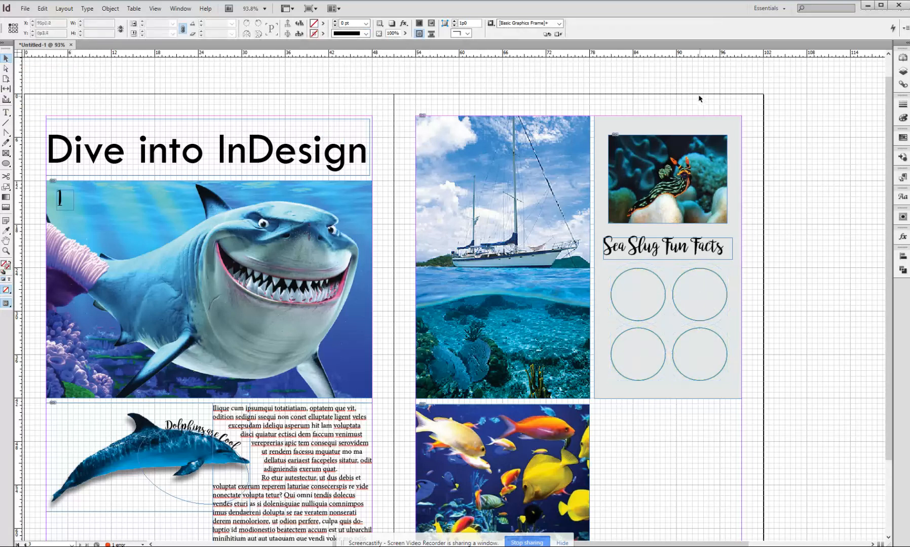
pyautogui.press('w')
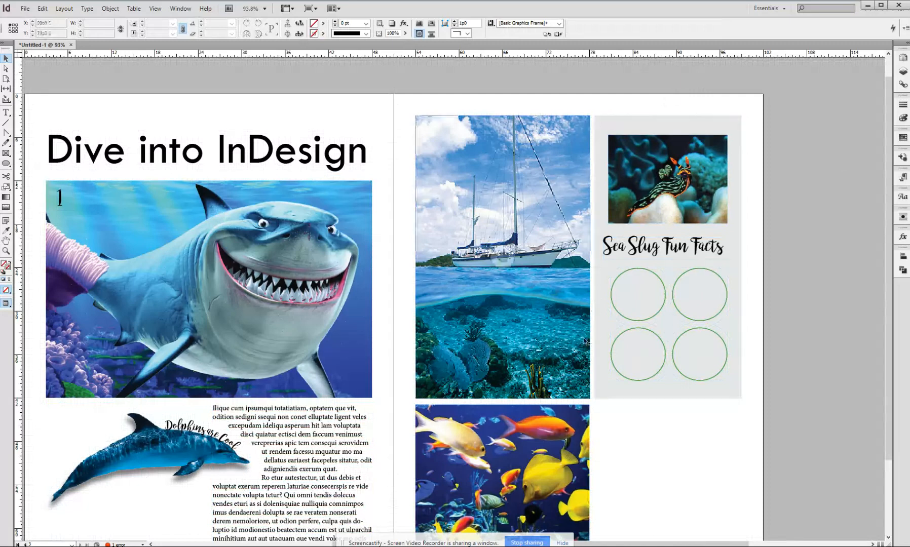